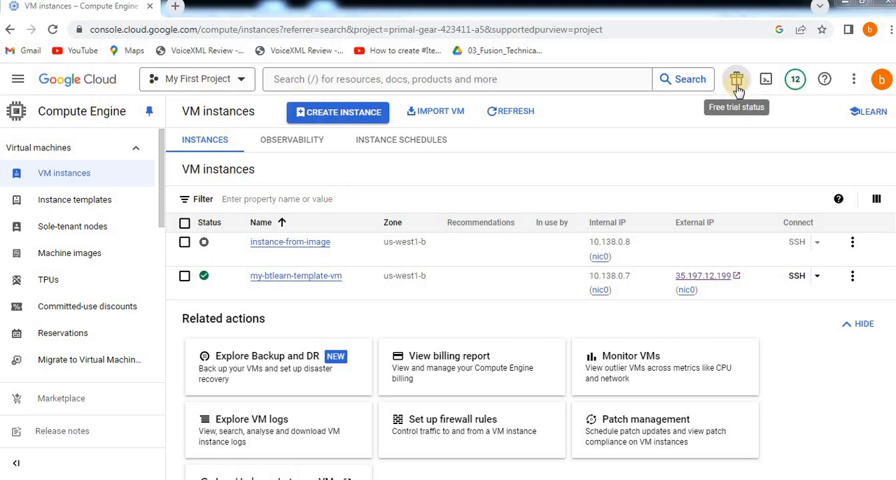
# Check the free trial status with its remaining credit and days, and dismiss the notice.
pyautogui.click(736, 82)
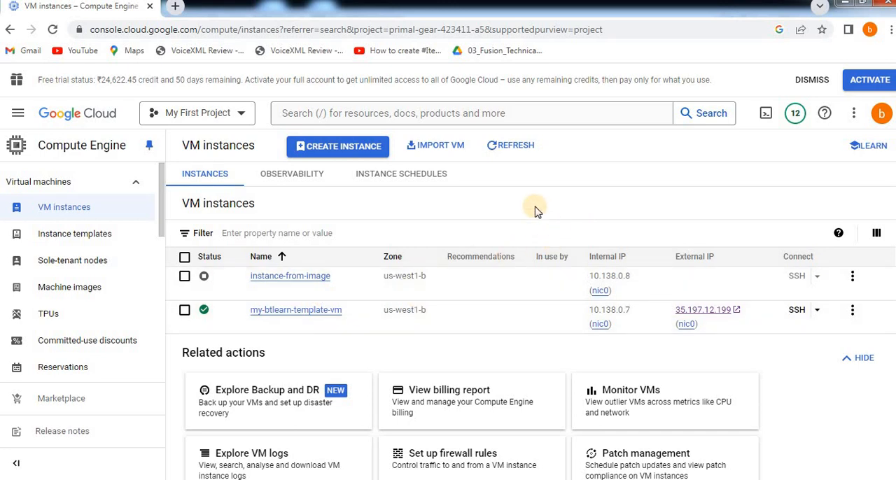
pyautogui.click(811, 80)
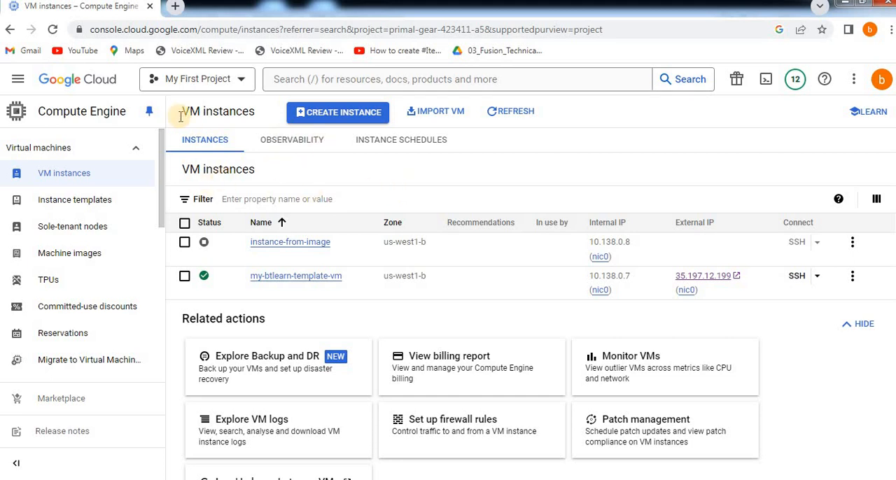
# Search the console for "bud" and open the Budgets and alerts page under Billing.
pyautogui.click(288, 79)
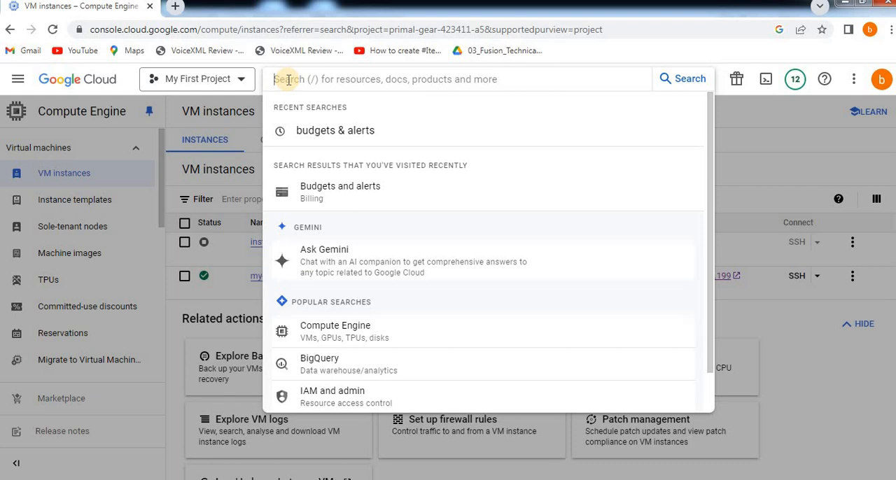
pyautogui.write('budget')
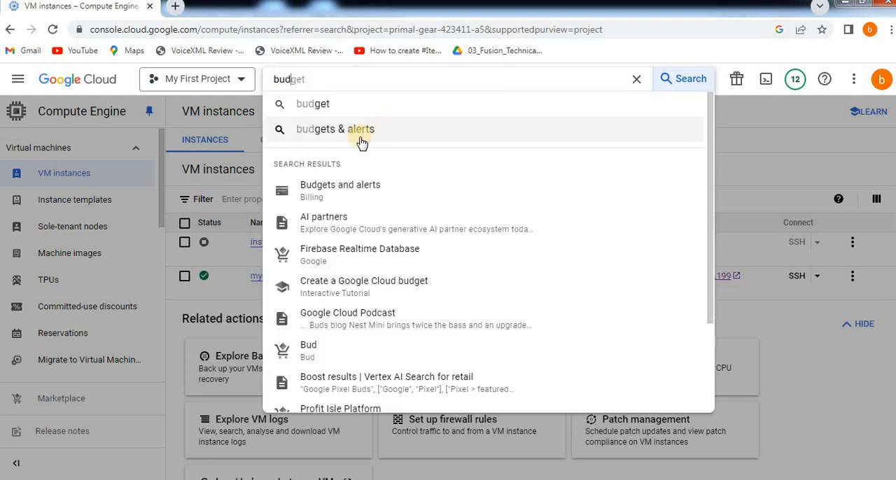
pyautogui.click(476, 142)
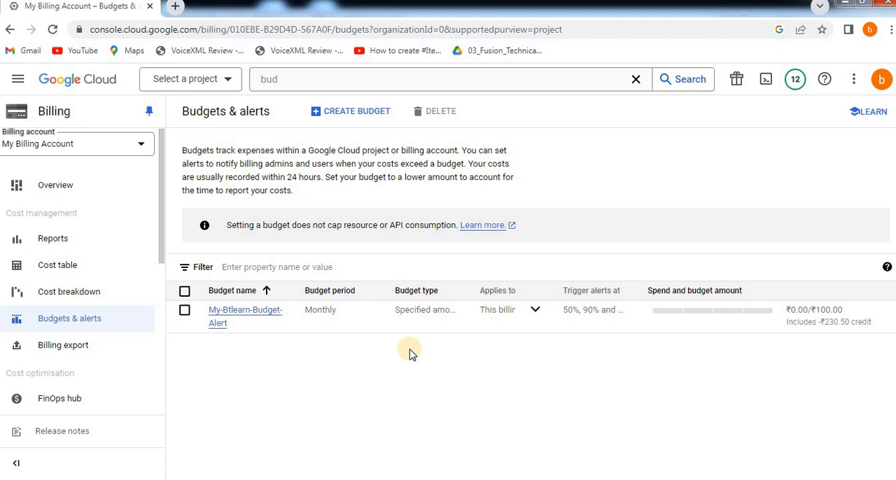
# Start creating a new budget and name it Btlearn-budget-alert.
pyautogui.click(357, 121)
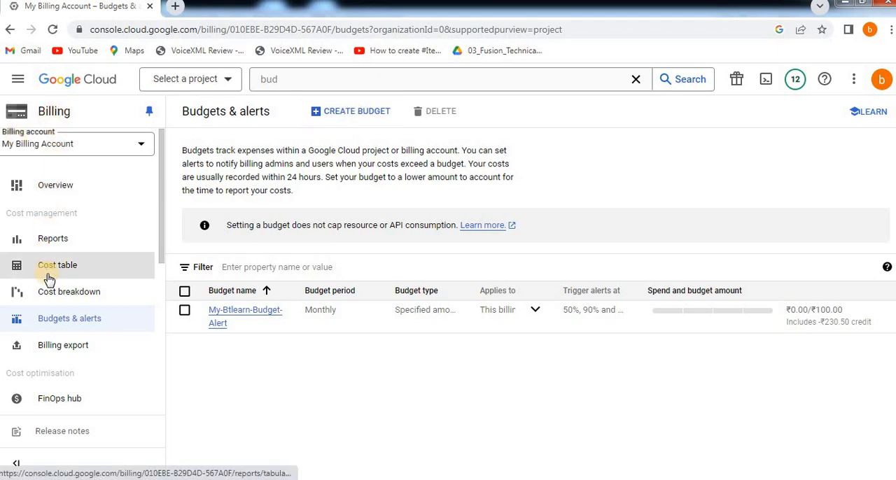
pyautogui.click(345, 123)
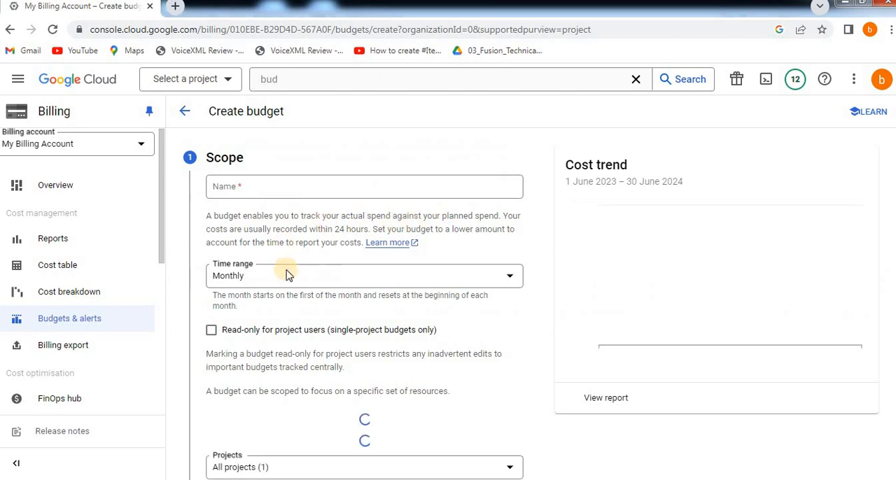
pyautogui.click(236, 186)
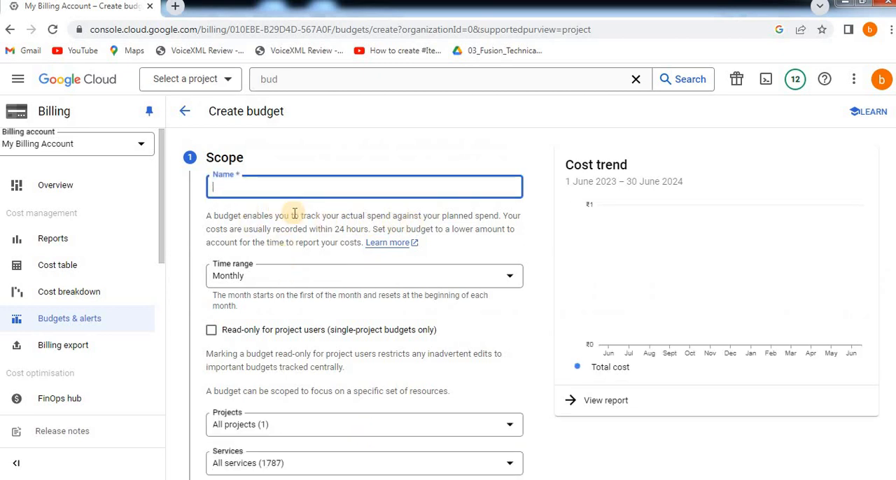
pyautogui.write('Btle')
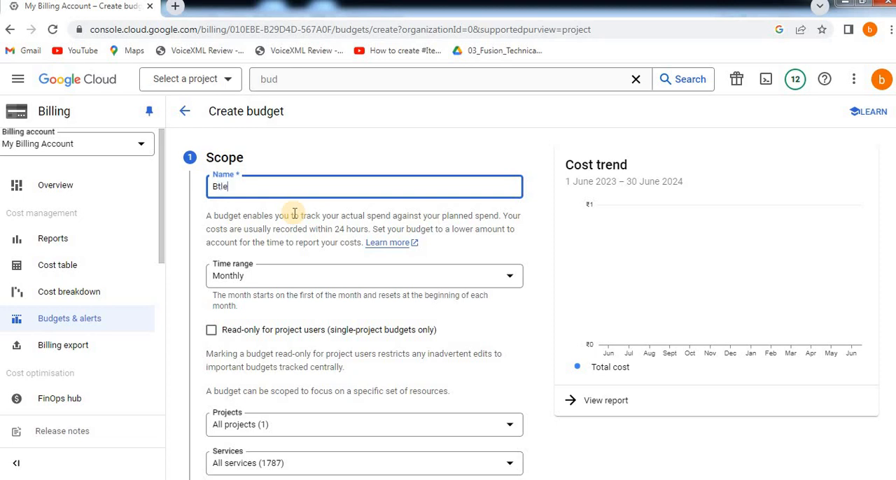
pyautogui.write('arn-budget-alert')
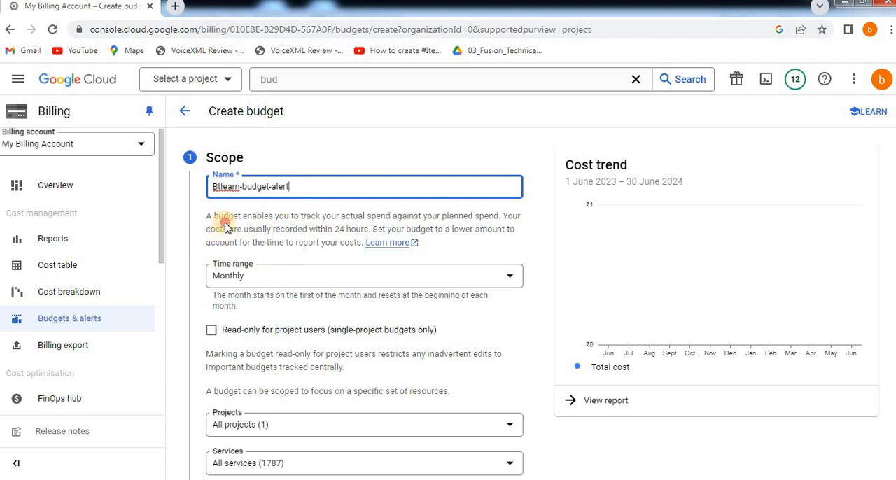
# Read the explanation under the budget name about tracking spend, recording delay and choosing a lower amount.
pyautogui.moveTo(223, 217); pyautogui.dragTo(490, 216)
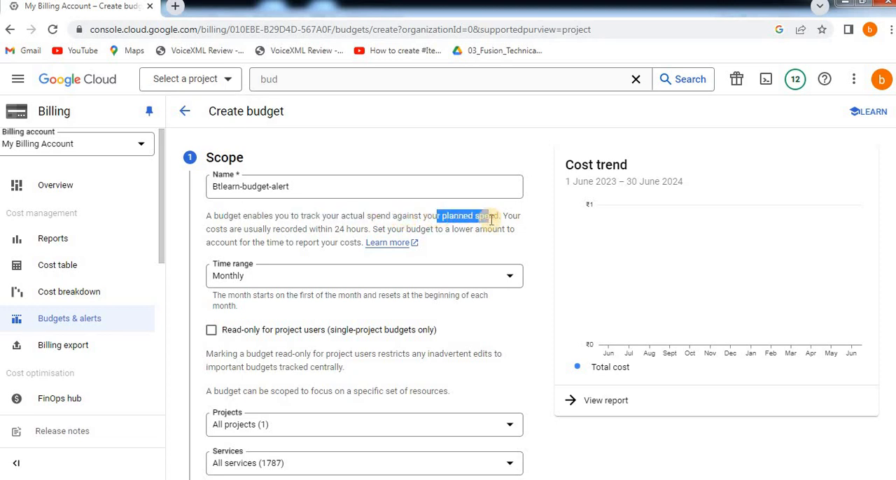
pyautogui.moveTo(327, 224); pyautogui.dragTo(364, 217)
pyautogui.click(364, 217)
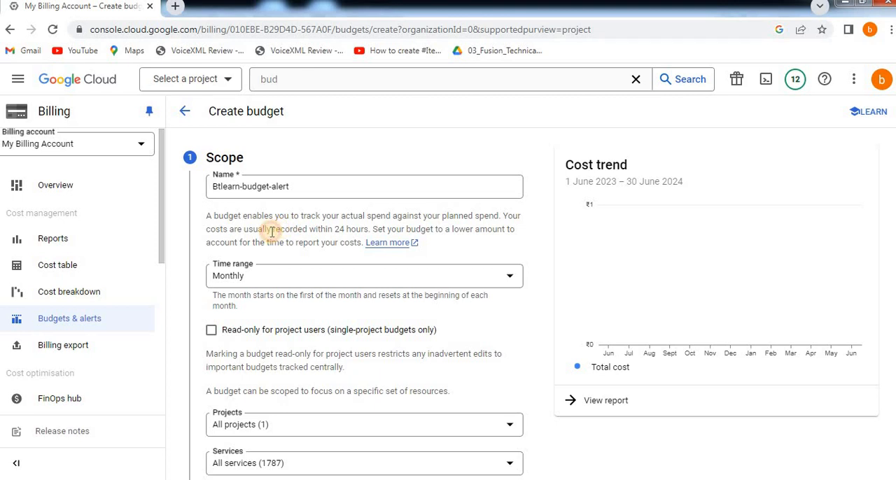
pyautogui.moveTo(270, 231); pyautogui.dragTo(372, 232)
pyautogui.click(437, 228)
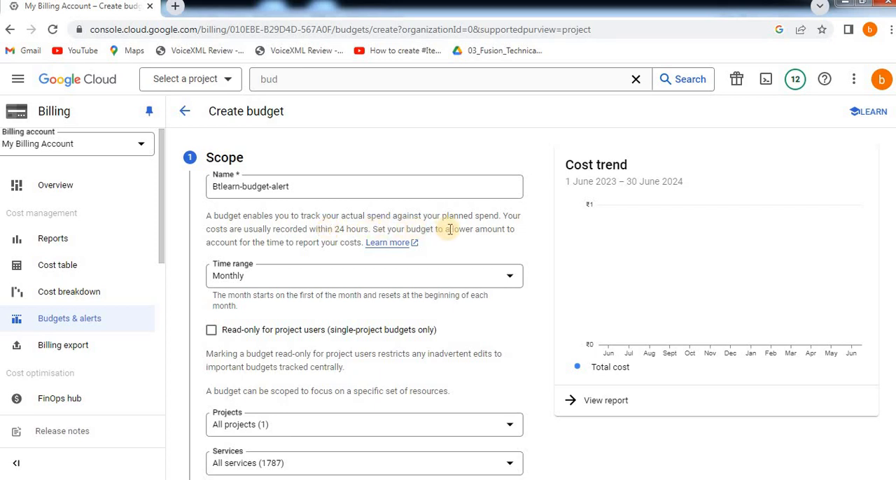
pyautogui.moveTo(463, 227); pyautogui.dragTo(515, 236)
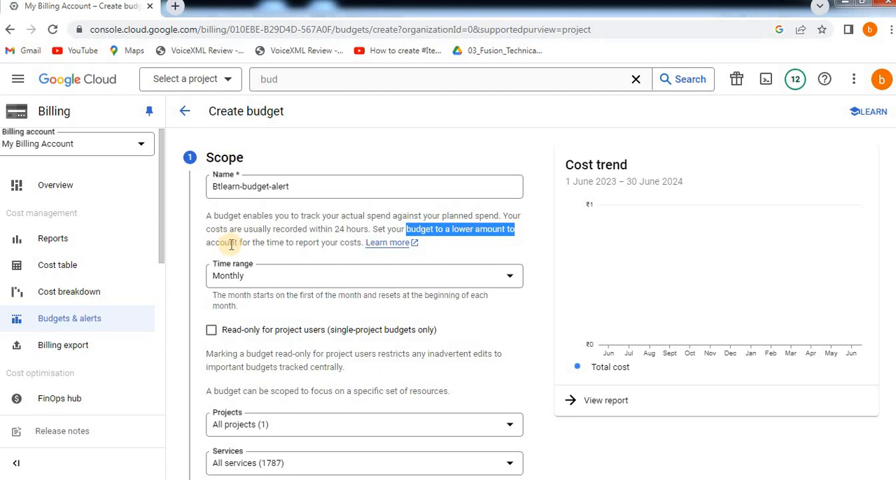
pyautogui.moveTo(231, 243); pyautogui.dragTo(344, 236)
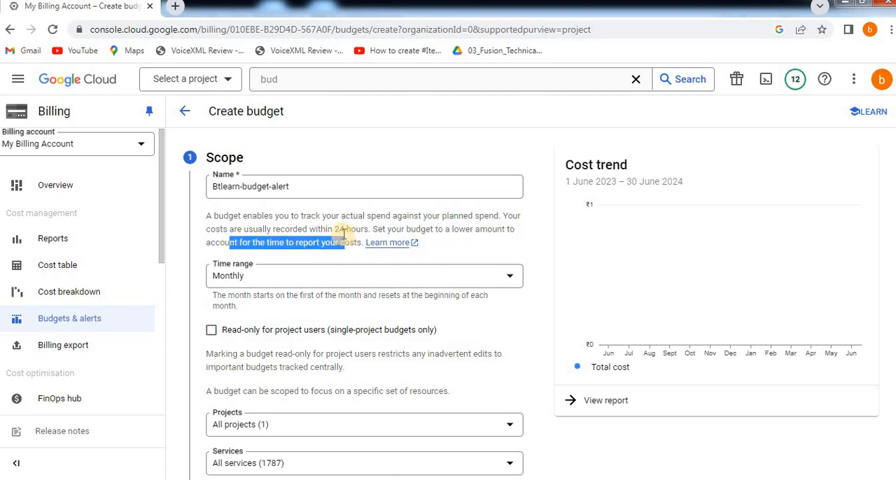
pyautogui.click(344, 236)
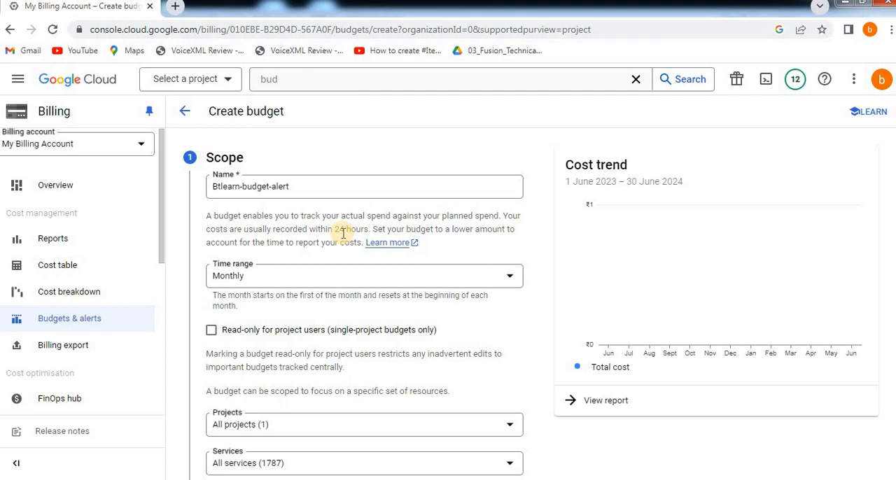
pyautogui.click(317, 260)
# Examine the available time ranges and projects for the budget scope, keeping Monthly and All projects.
pyautogui.click(231, 280)
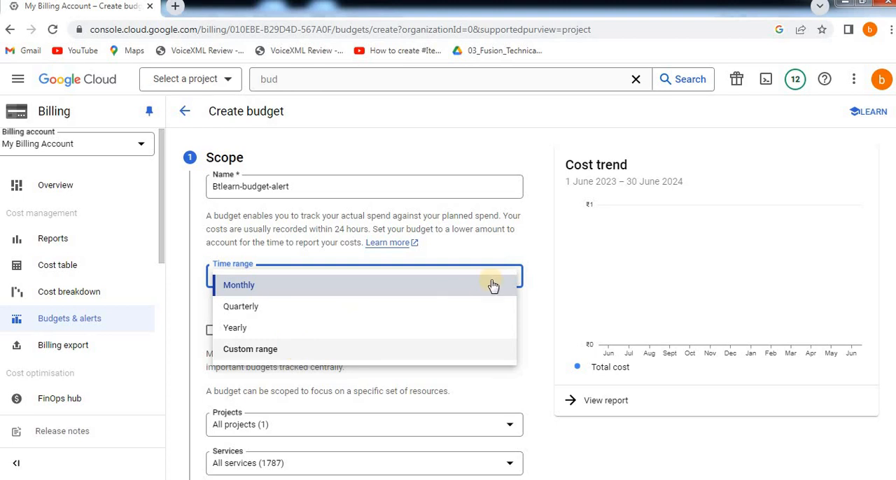
pyautogui.click(530, 260)
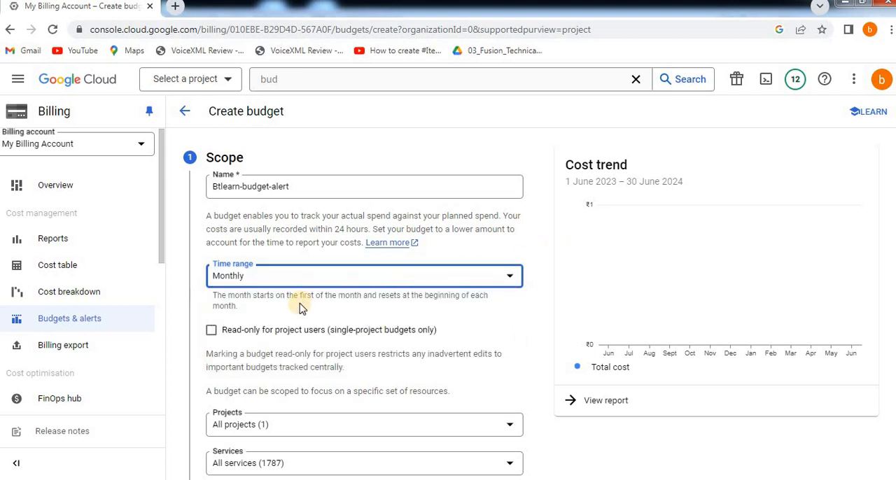
pyautogui.scroll(-1, 299, 308)
pyautogui.scroll(-2, 215, 266)
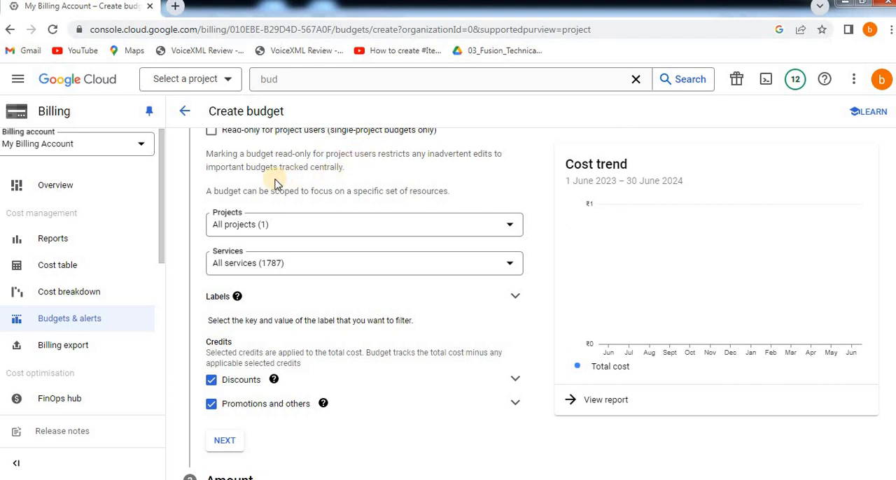
pyautogui.click(247, 236)
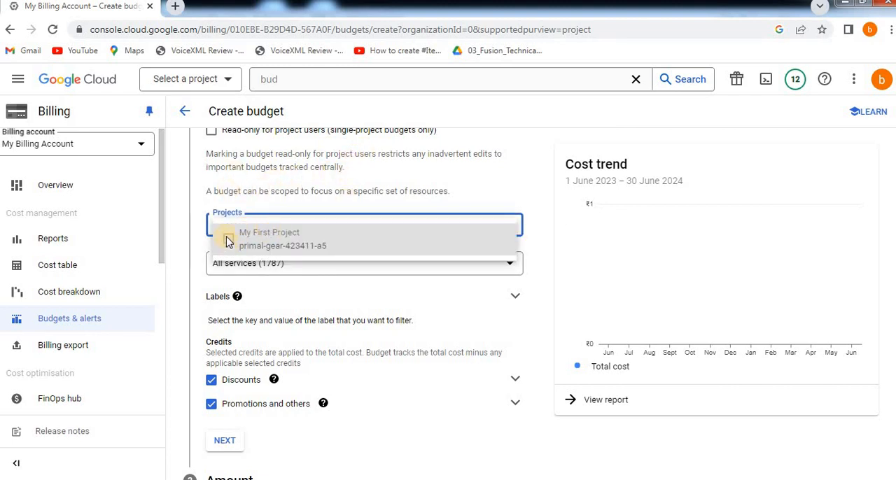
pyautogui.click(294, 204)
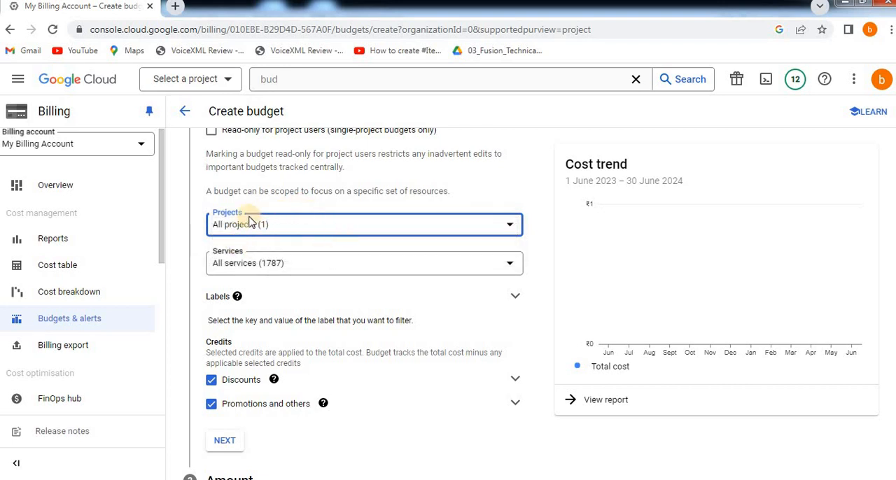
# Browse the list of services the budget can be scoped to, keeping All services.
pyautogui.click(282, 265)
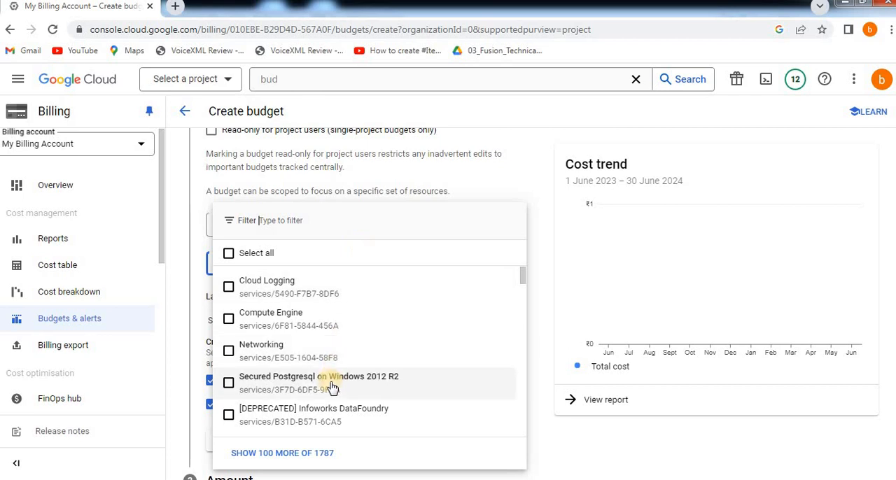
pyautogui.scroll(-5, 331, 381)
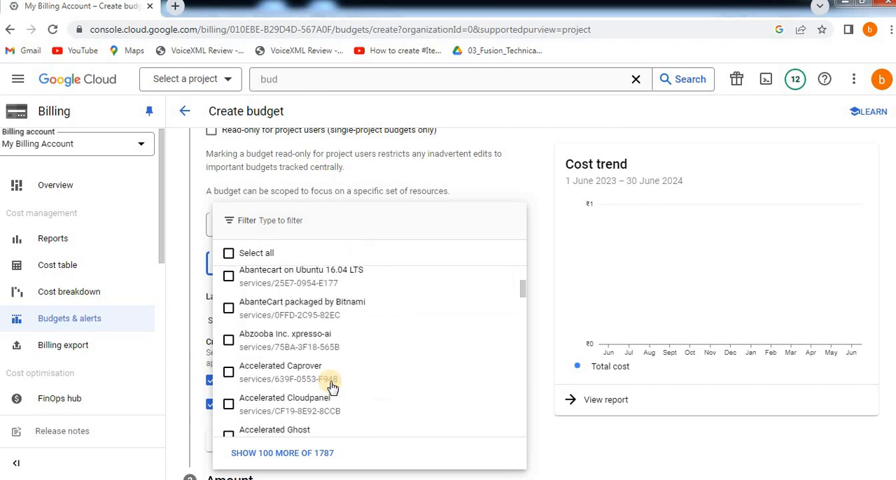
pyautogui.click(549, 239)
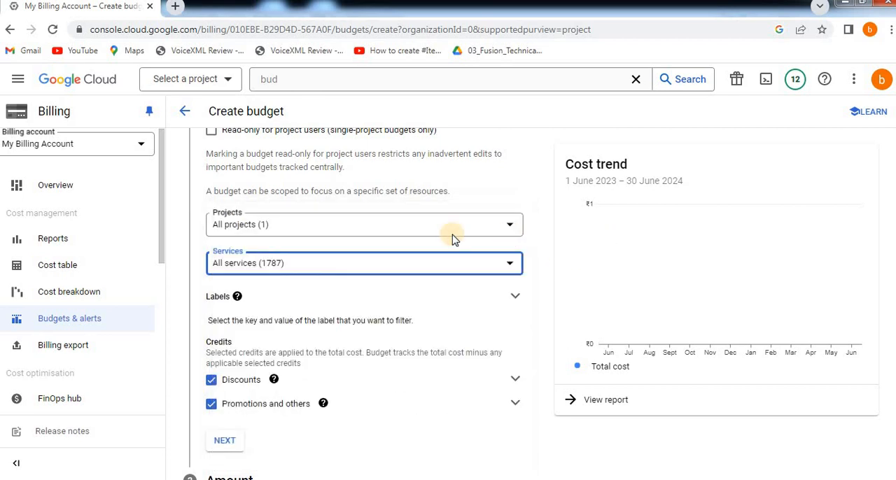
pyautogui.click(258, 265)
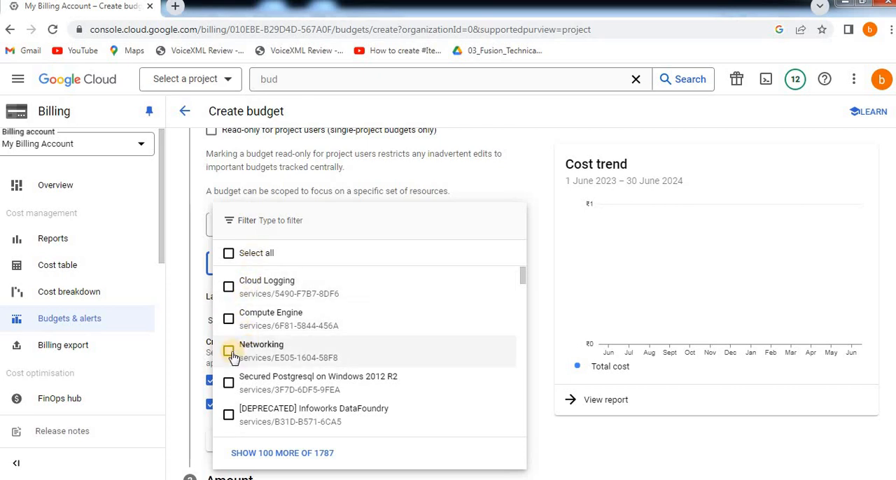
pyautogui.scroll(-2, 292, 359)
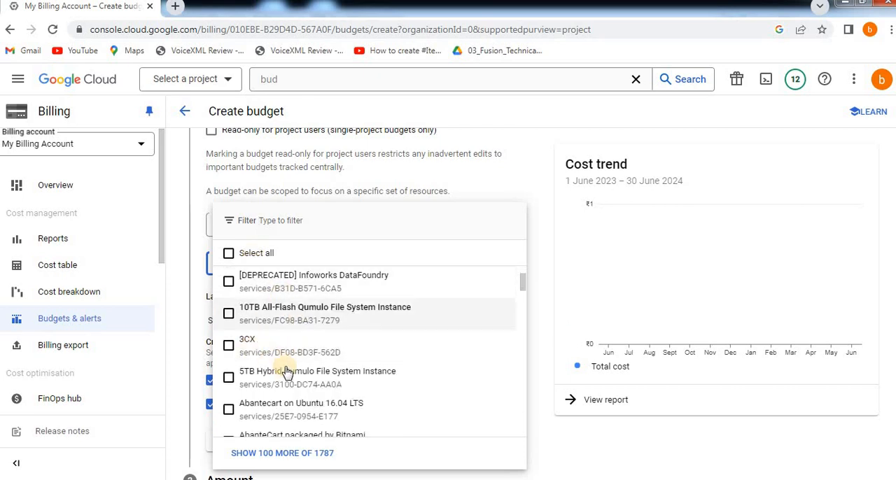
pyautogui.click(562, 254)
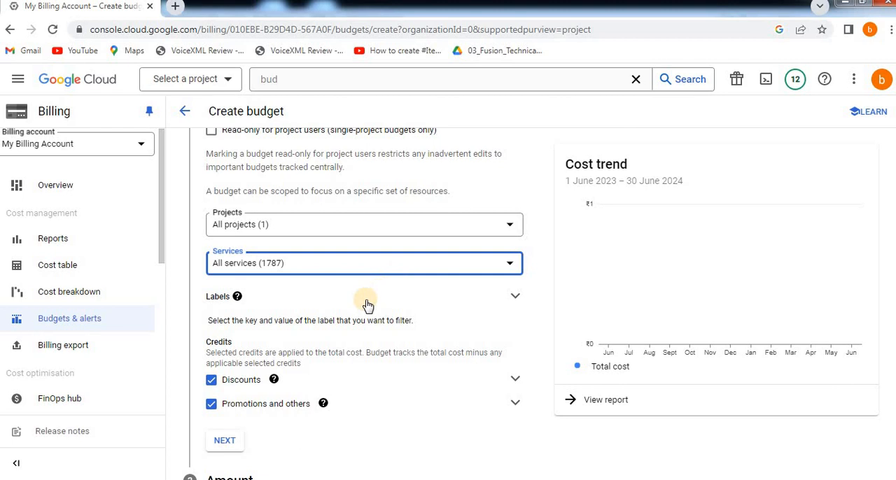
# Examine the credits description and the options inside Discounts and Promotions and others, leaving them all selected.
pyautogui.scroll(-2, 366, 304)
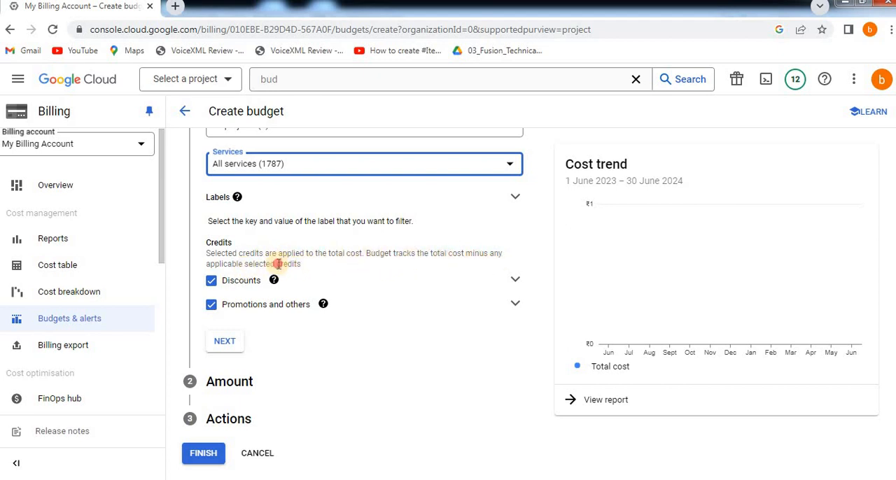
pyautogui.moveTo(245, 265); pyautogui.dragTo(305, 270)
pyautogui.click(323, 266)
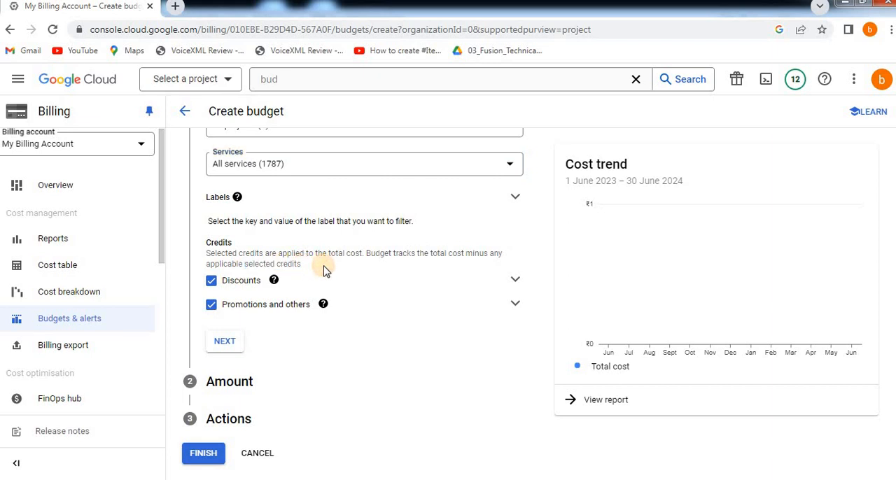
pyautogui.click(514, 279)
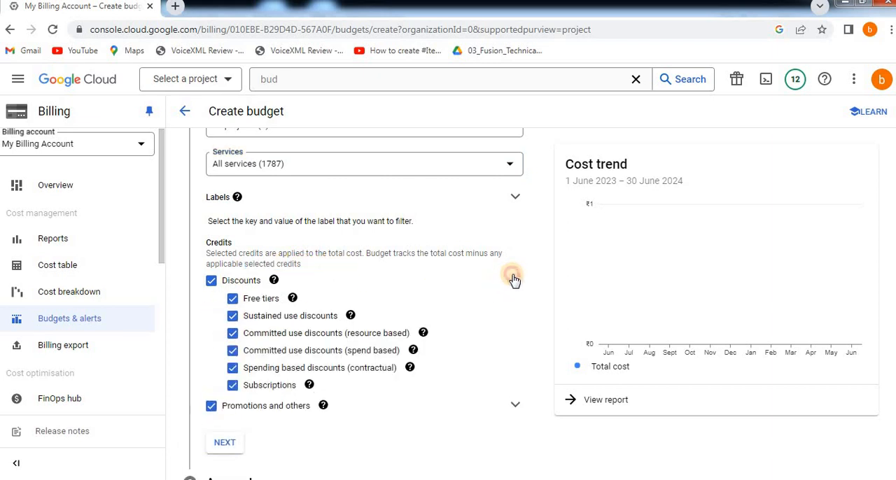
pyautogui.click(514, 280)
pyautogui.click(374, 282)
pyautogui.click(506, 285)
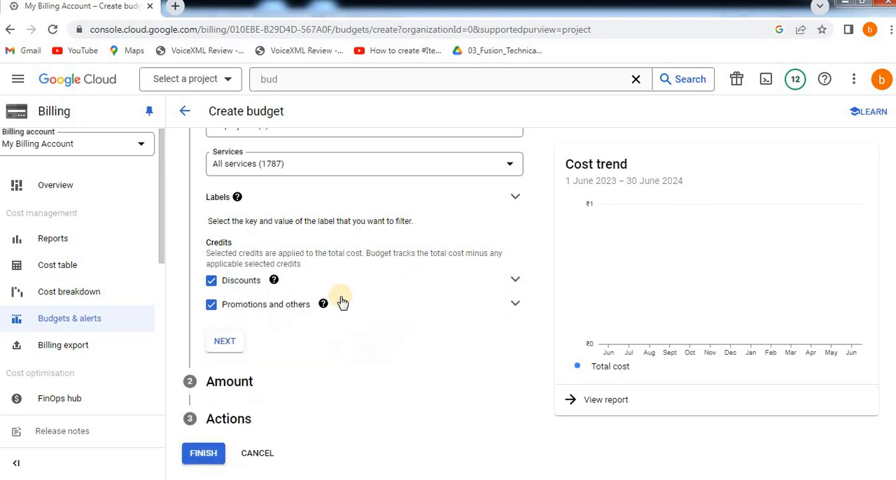
pyautogui.click(515, 306)
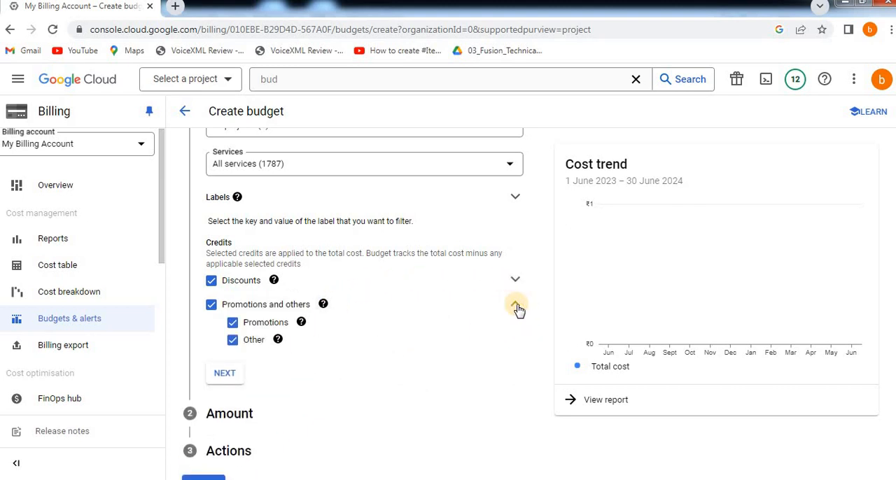
pyautogui.click(516, 308)
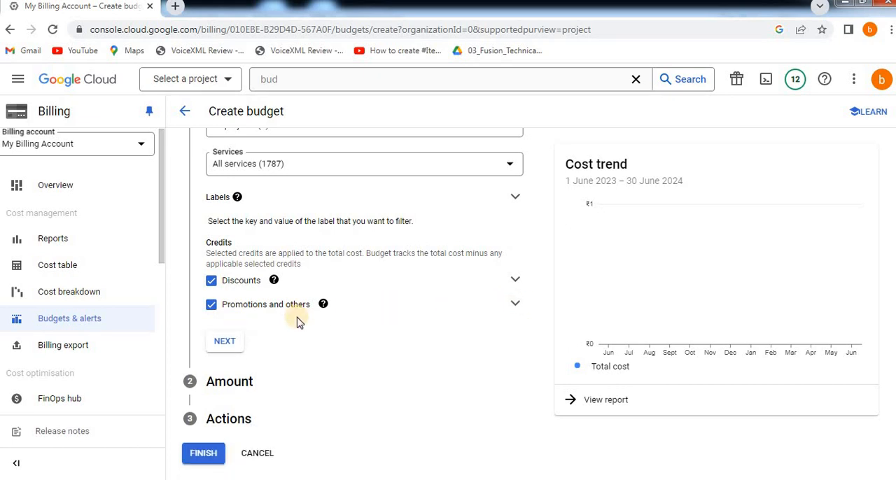
# Accept the budget scope, keep Specified amount as the budget type, set the target amount to ₹100 and continue to the alert actions.
pyautogui.click(234, 347)
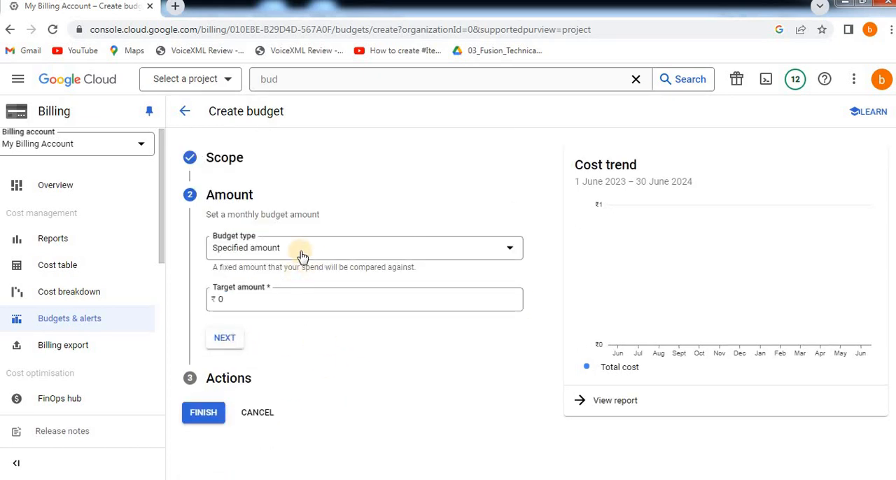
pyautogui.click(342, 251)
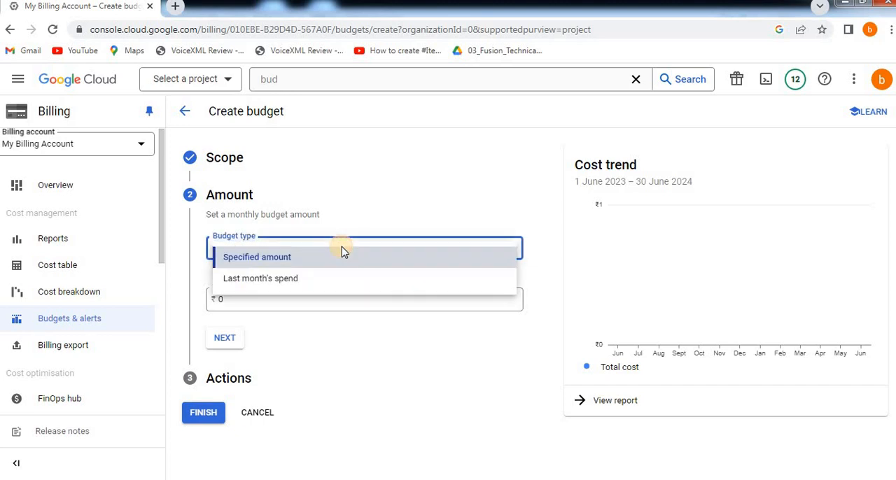
pyautogui.click(470, 216)
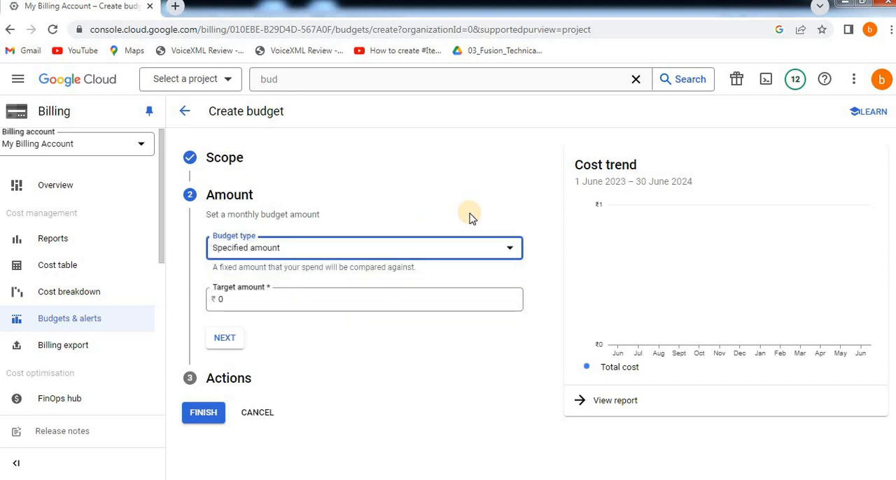
pyautogui.click(226, 300)
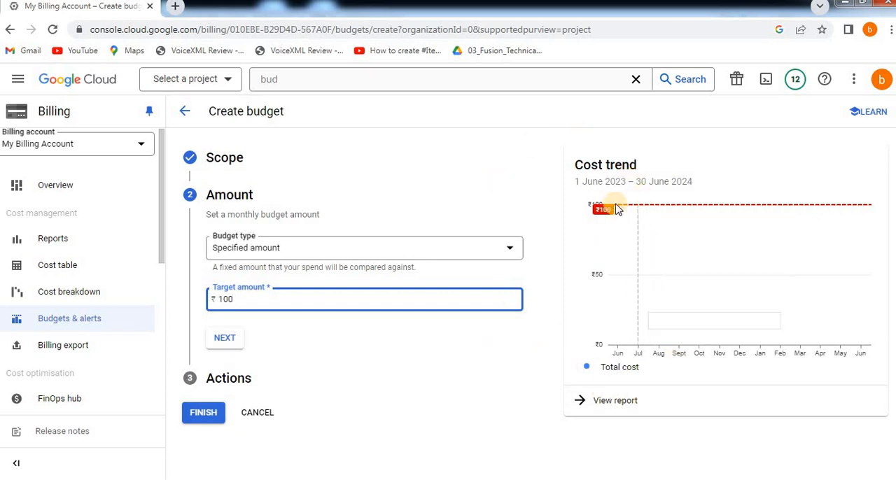
pyautogui.click(223, 338)
# Examine the alert threshold rules, going through the percentage, amount and trigger of all three thresholds without changing them.
pyautogui.scroll(-1, 319, 312)
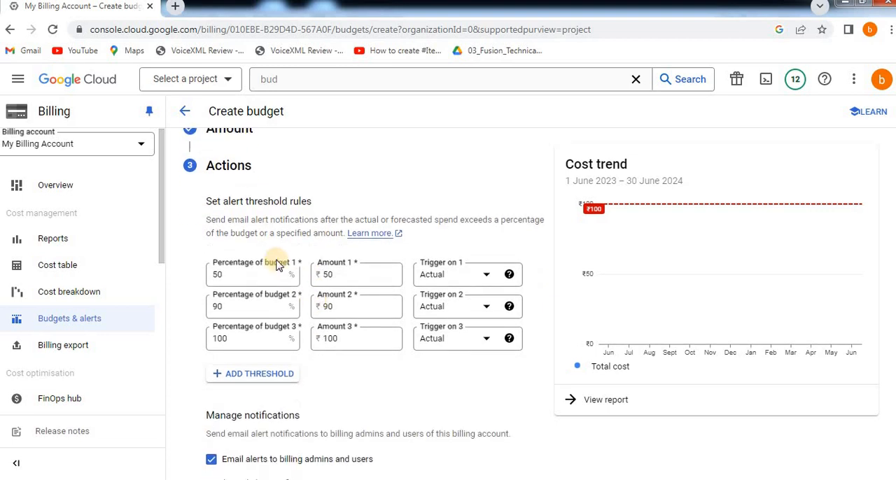
pyautogui.click(213, 201)
pyautogui.moveTo(213, 202); pyautogui.dragTo(323, 210)
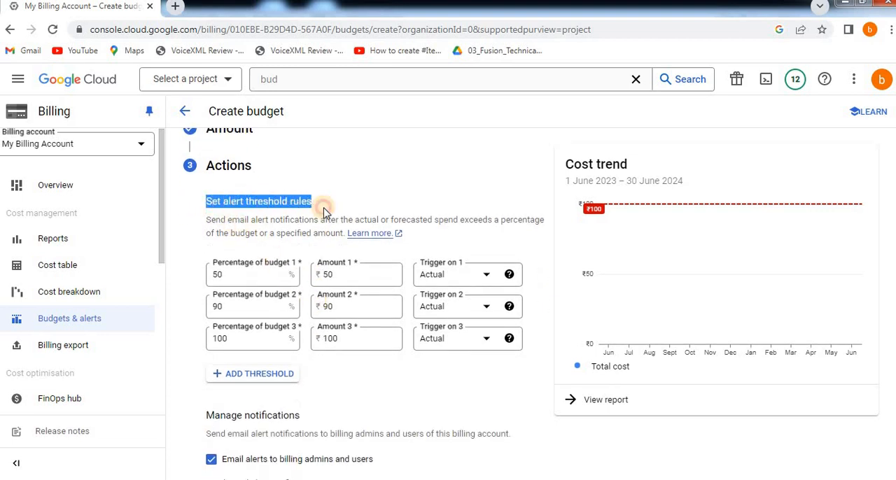
pyautogui.click(344, 194)
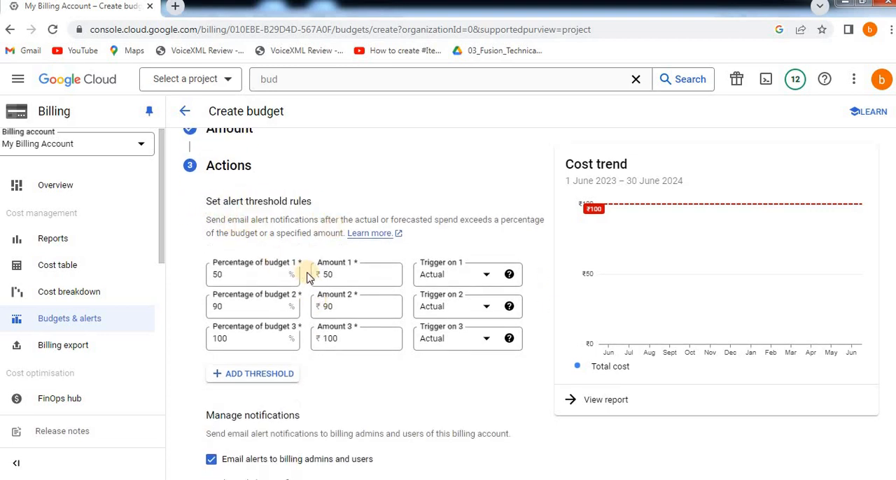
pyautogui.click(236, 283)
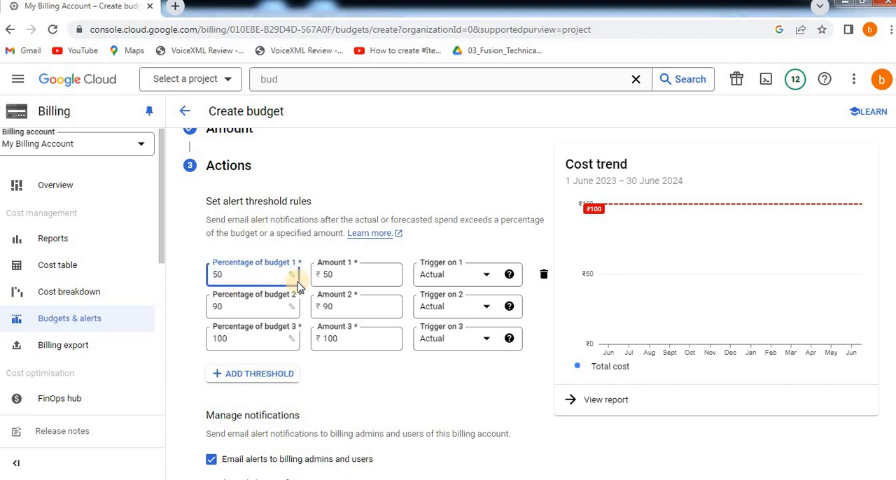
pyautogui.click(373, 276)
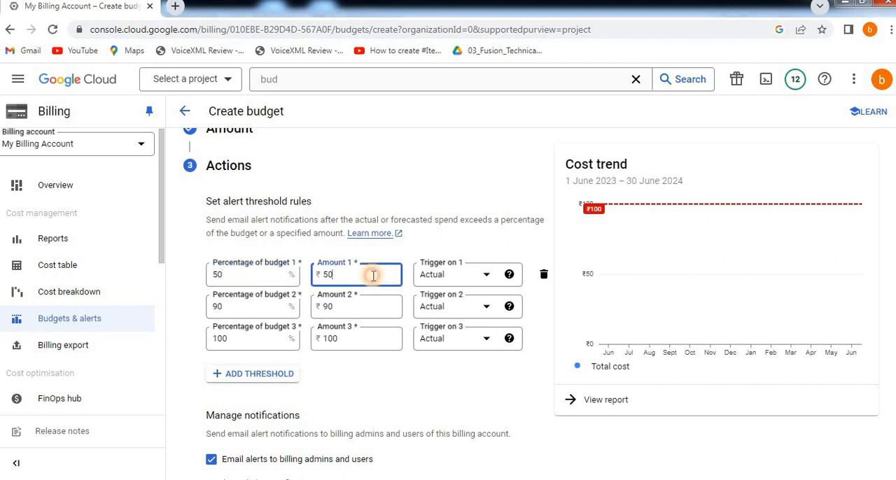
pyautogui.click(479, 287)
pyautogui.click(481, 285)
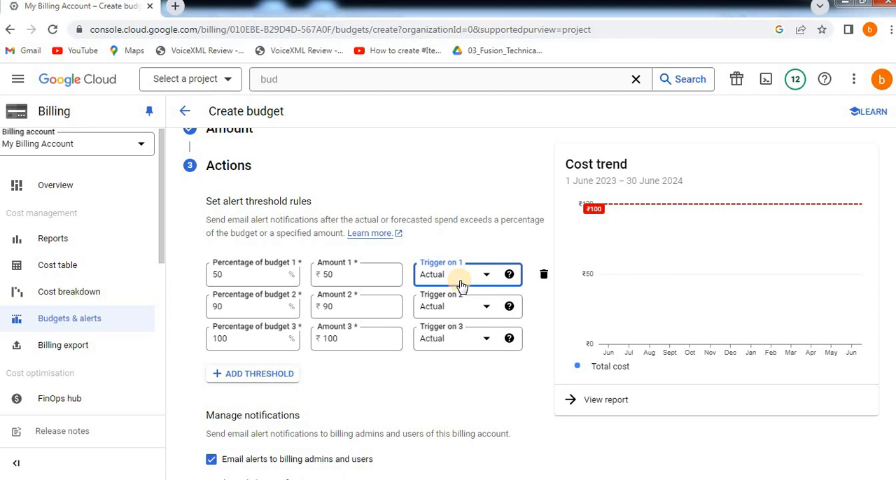
pyautogui.click(249, 313)
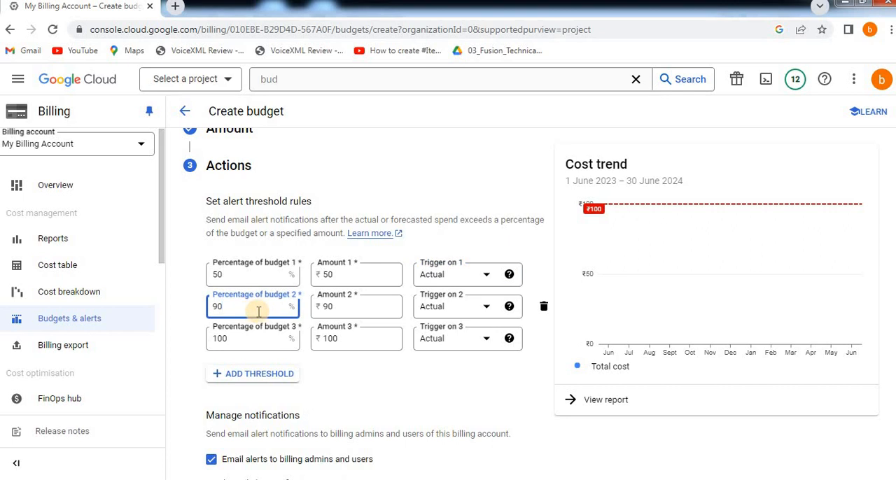
pyautogui.click(358, 303)
pyautogui.click(240, 334)
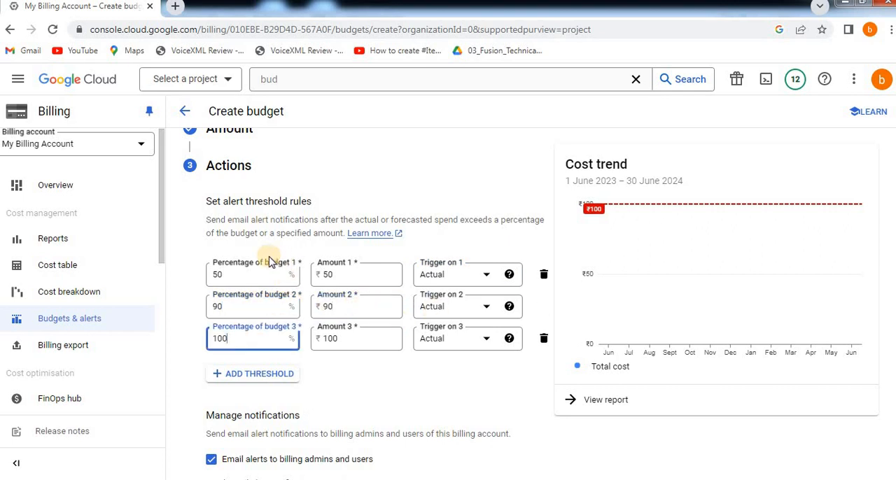
pyautogui.click(511, 340)
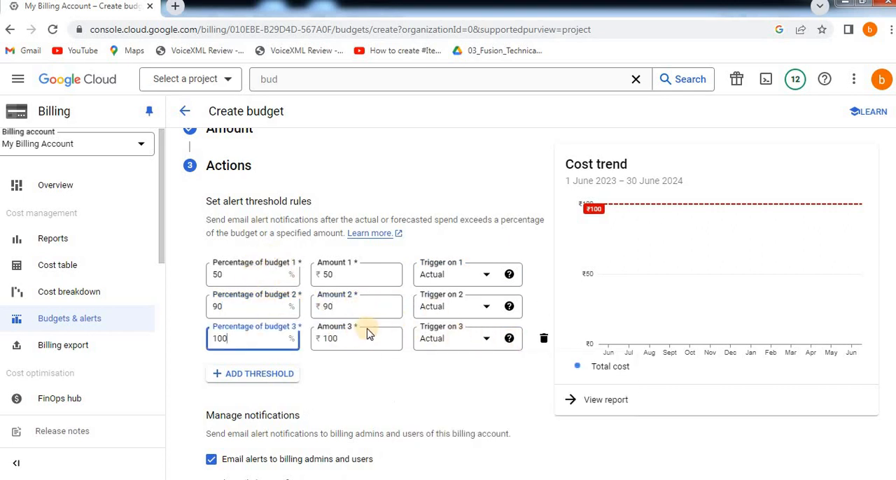
# Review the Manage notifications options for billing admins, project owners, Monitoring channels and Pub/Sub topics, keeping the default selection.
pyautogui.scroll(-1, 340, 336)
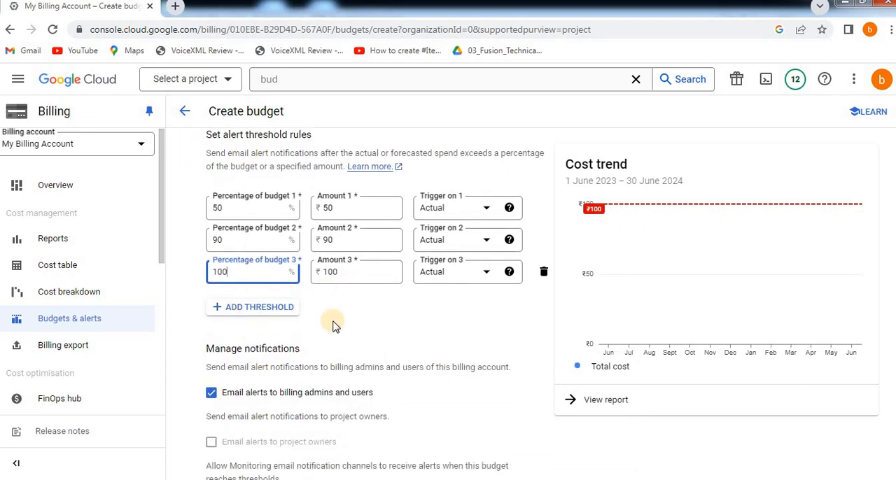
pyautogui.scroll(-2, 332, 340)
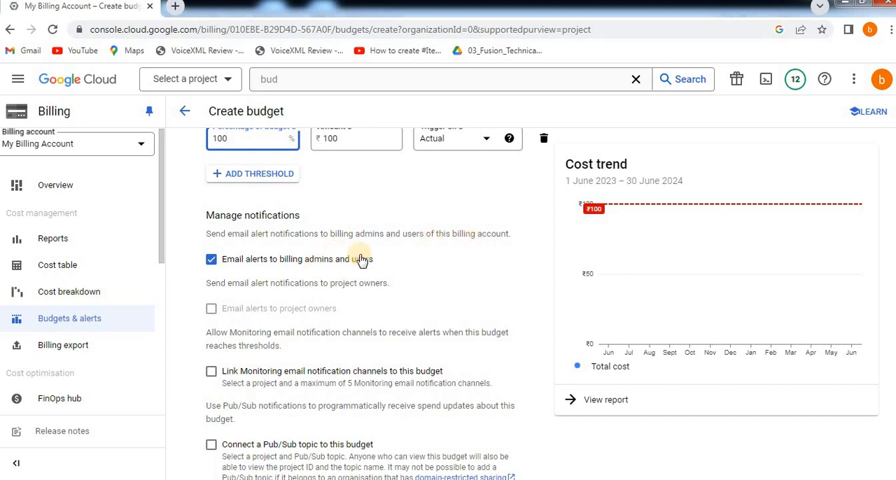
pyautogui.click(404, 198)
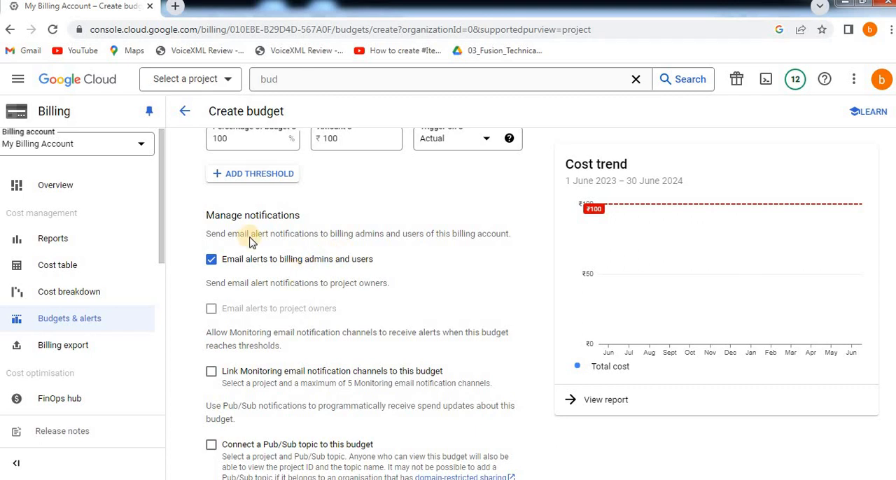
pyautogui.scroll(-2, 248, 301)
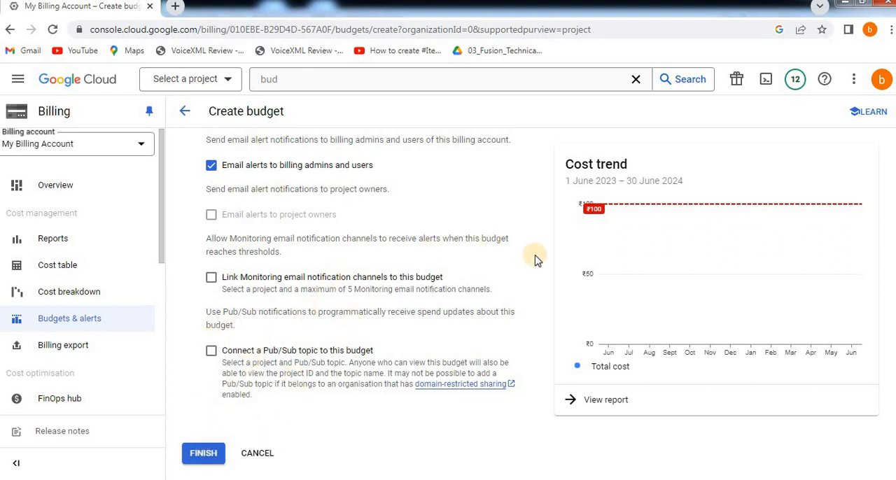
# Cancel creating the new budget and open the existing My-Btlearn-Budget-Alert budget to view its settings.
pyautogui.click(258, 453)
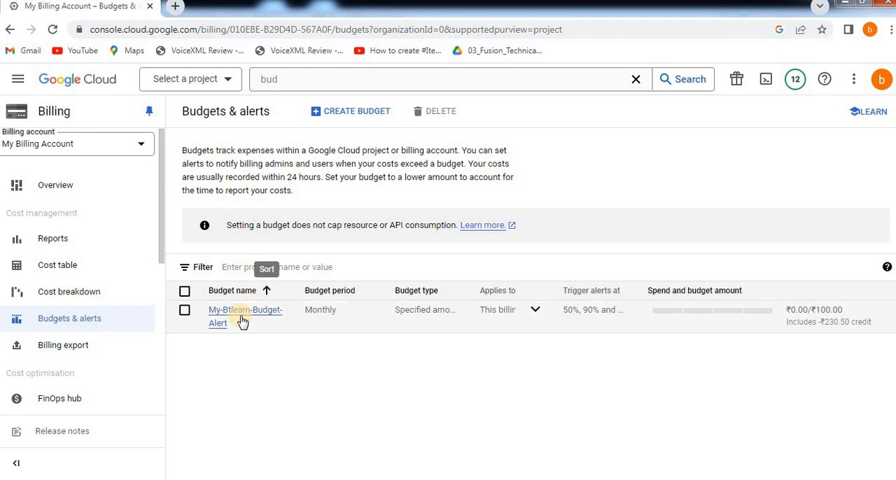
pyautogui.click(291, 316)
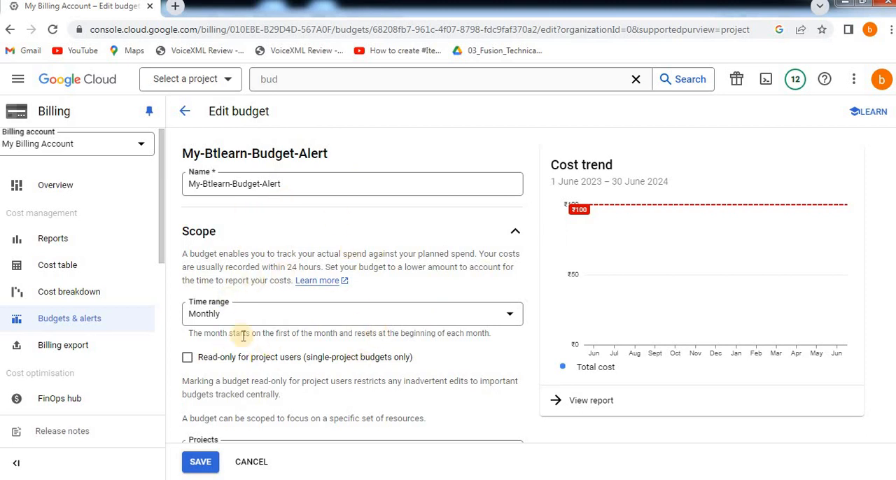
# Open the billing Reports, dismiss the BigQuery query tip and examine the free trial credits and the June 2024 total and forecasted costs.
pyautogui.click(59, 239)
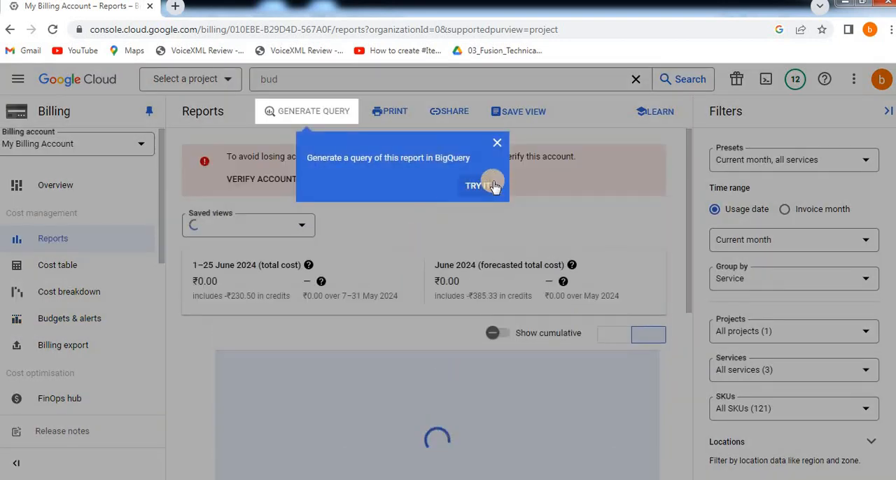
pyautogui.click(499, 146)
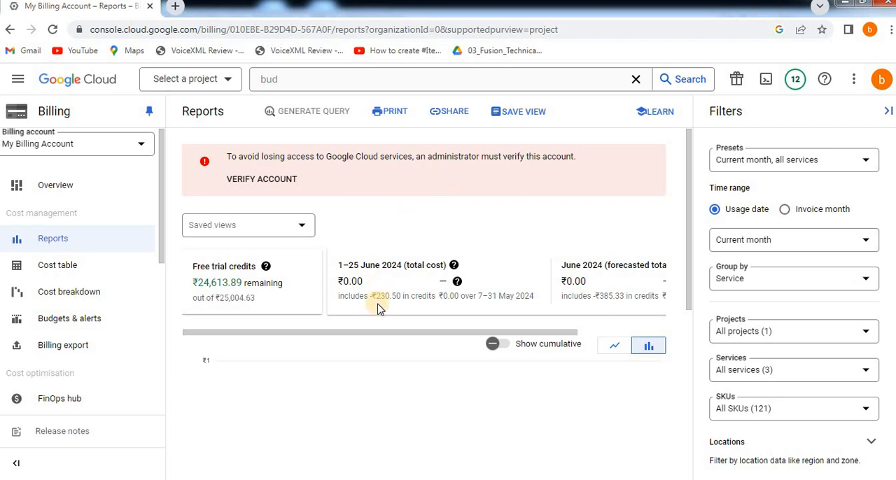
pyautogui.scroll(-1, 378, 310)
pyautogui.moveTo(198, 217); pyautogui.dragTo(283, 217)
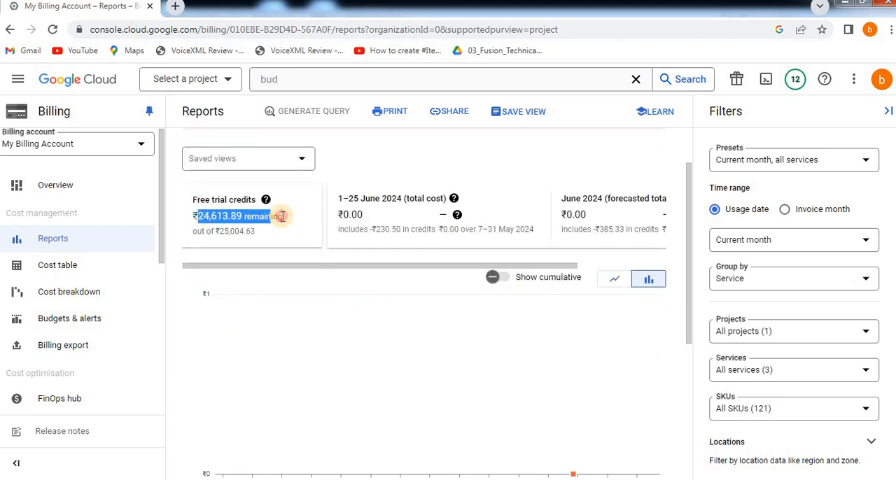
pyautogui.click(382, 217)
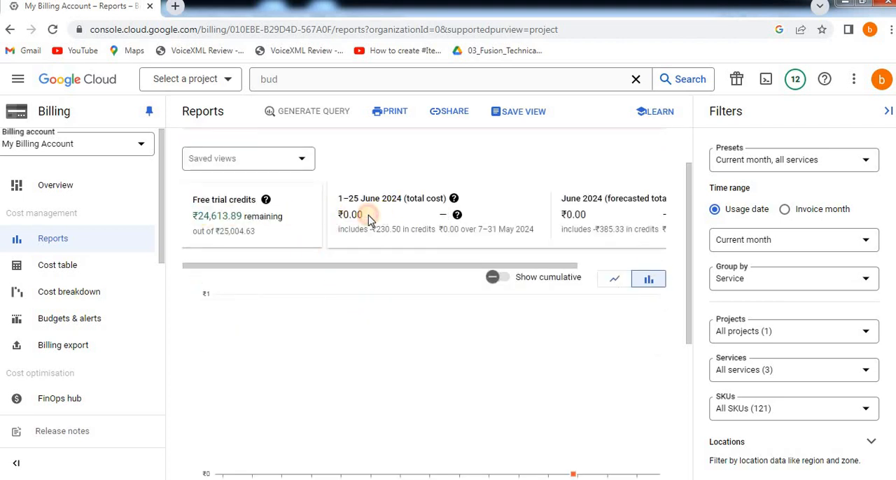
pyautogui.moveTo(356, 266); pyautogui.dragTo(576, 277)
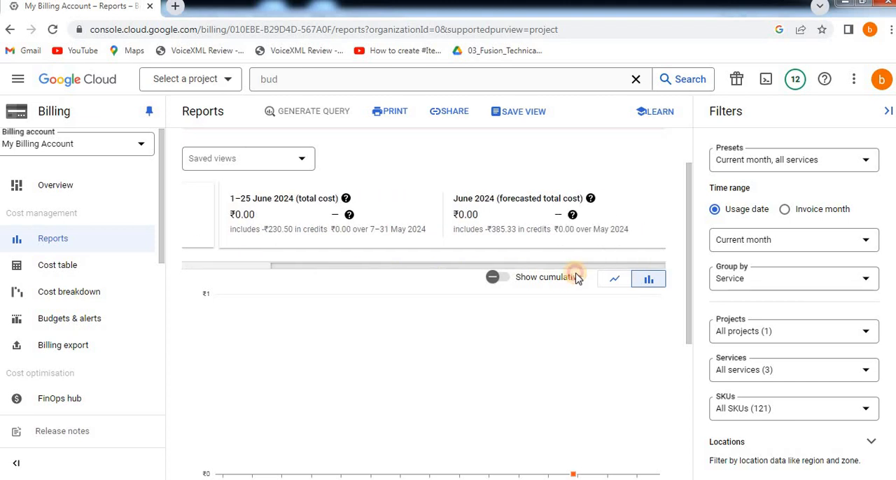
# Turn on the cumulative display of the cost chart and examine the costs and discounts listed for Networking and Compute Engine.
pyautogui.click(491, 279)
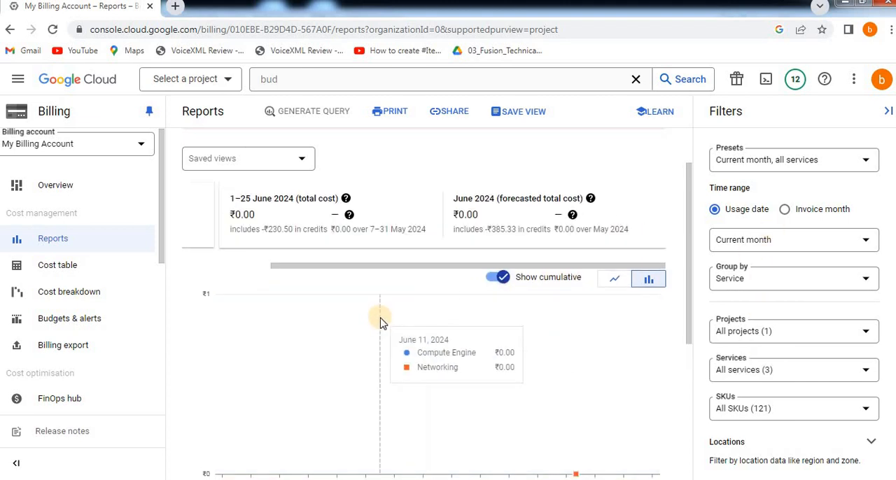
pyautogui.scroll(-4, 420, 326)
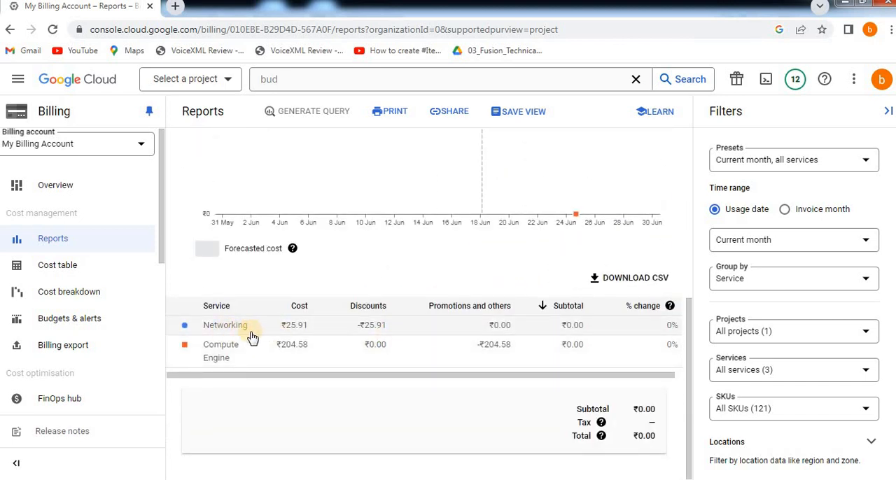
pyautogui.moveTo(358, 331); pyautogui.dragTo(404, 329)
pyautogui.moveTo(308, 331); pyautogui.dragTo(325, 331)
pyautogui.moveTo(446, 372); pyautogui.dragTo(385, 374)
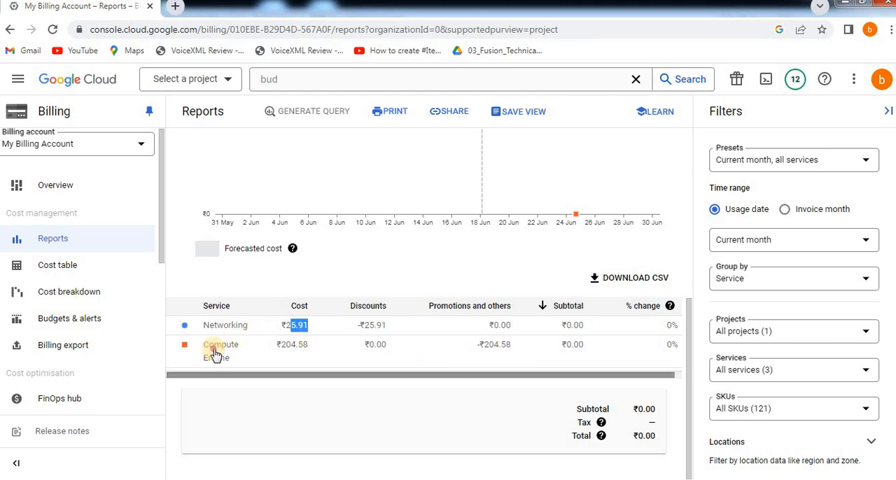
pyautogui.moveTo(216, 356); pyautogui.dragTo(264, 355)
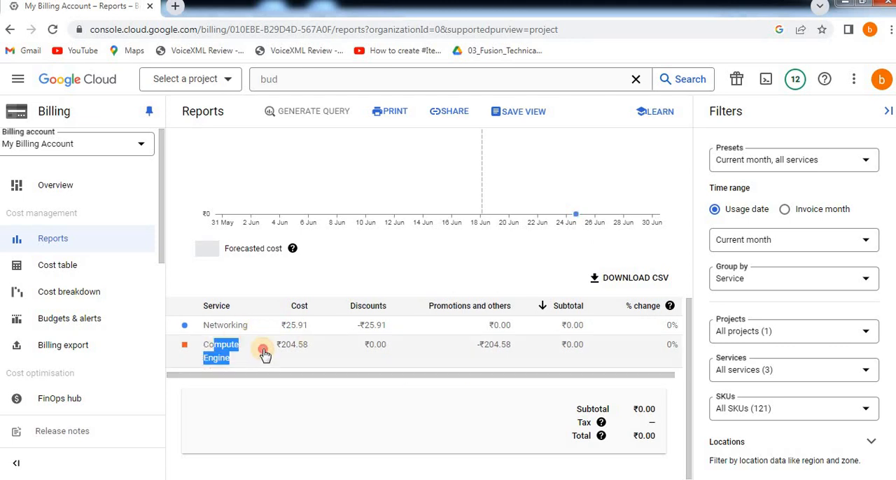
pyautogui.click(321, 397)
pyautogui.scroll(1, 203, 327)
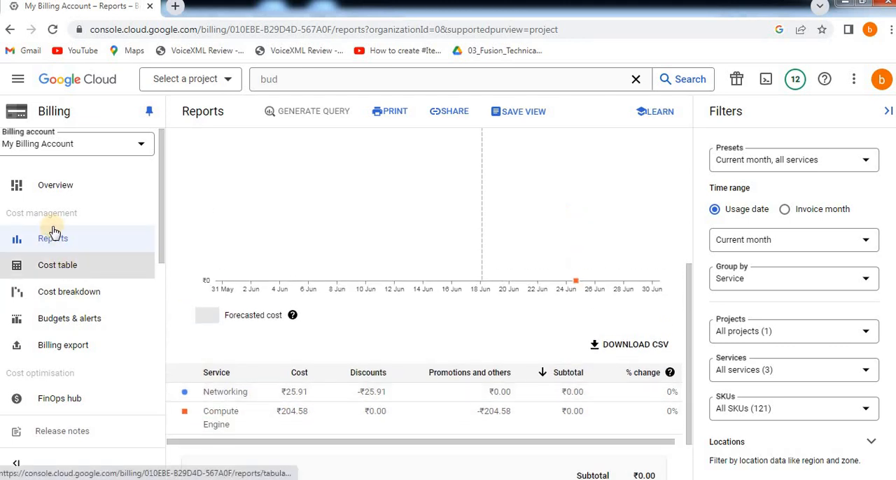
# Open the billing account Overview and examine the current month's cost and credits used.
pyautogui.click(56, 185)
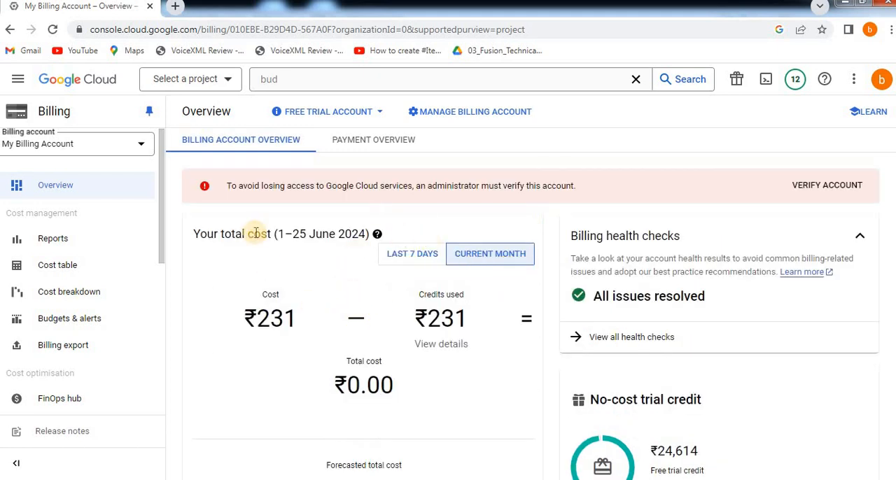
pyautogui.moveTo(287, 236); pyautogui.dragTo(359, 235)
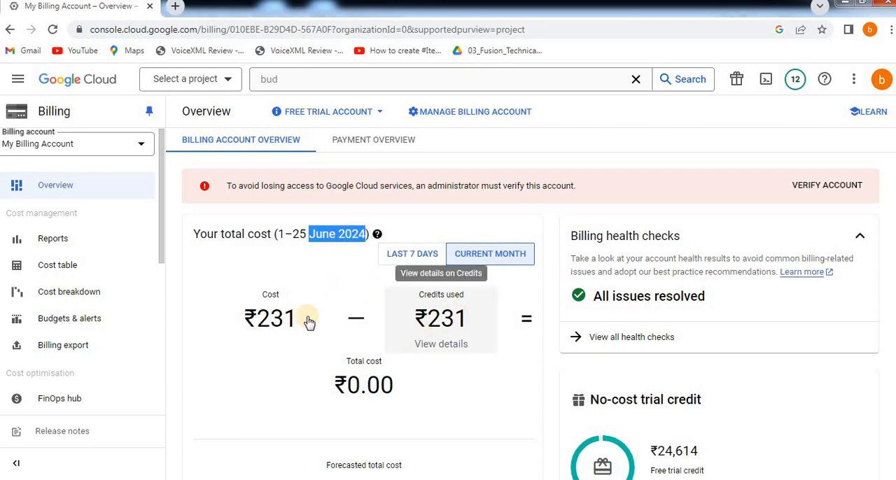
pyautogui.moveTo(259, 319); pyautogui.dragTo(454, 320)
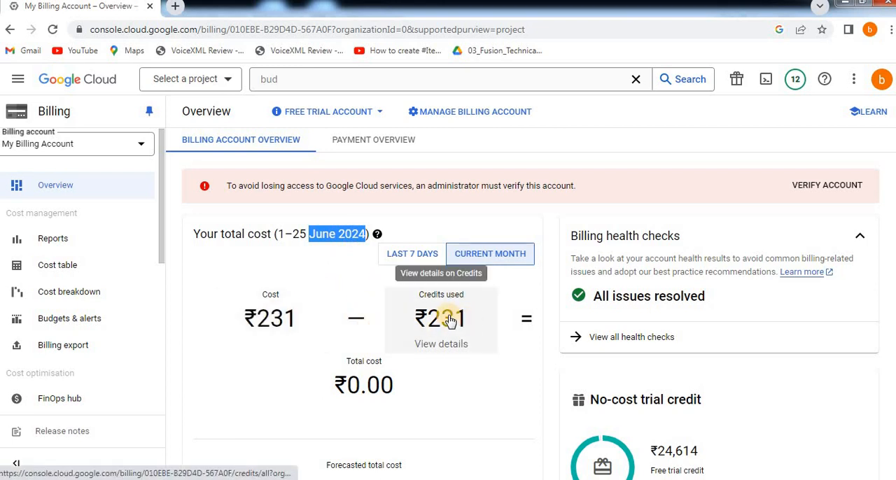
# Open the details of the credits used and examine the Free Trial credit's status, remaining value and original value.
pyautogui.click(421, 343)
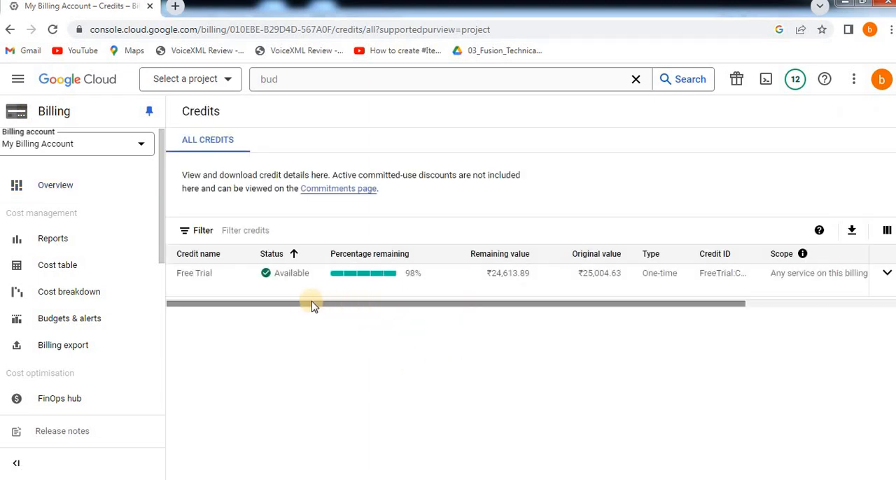
pyautogui.moveTo(302, 306); pyautogui.dragTo(257, 291)
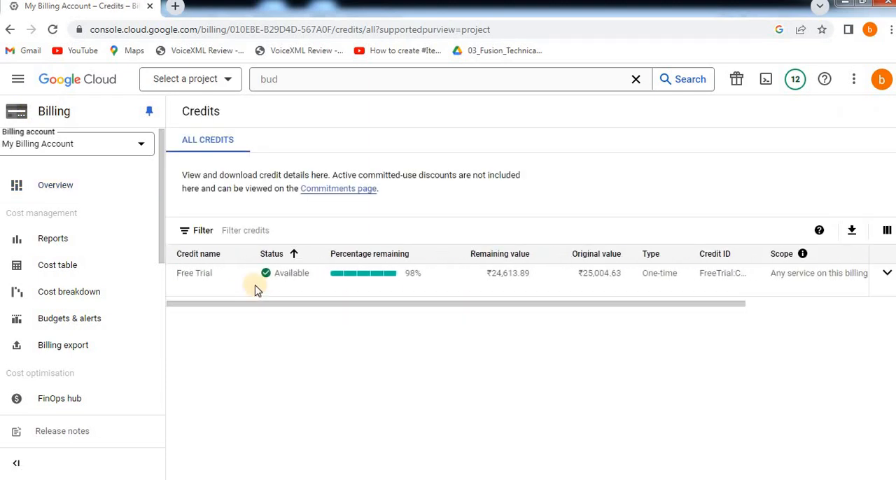
pyautogui.moveTo(481, 305); pyautogui.dragTo(542, 306)
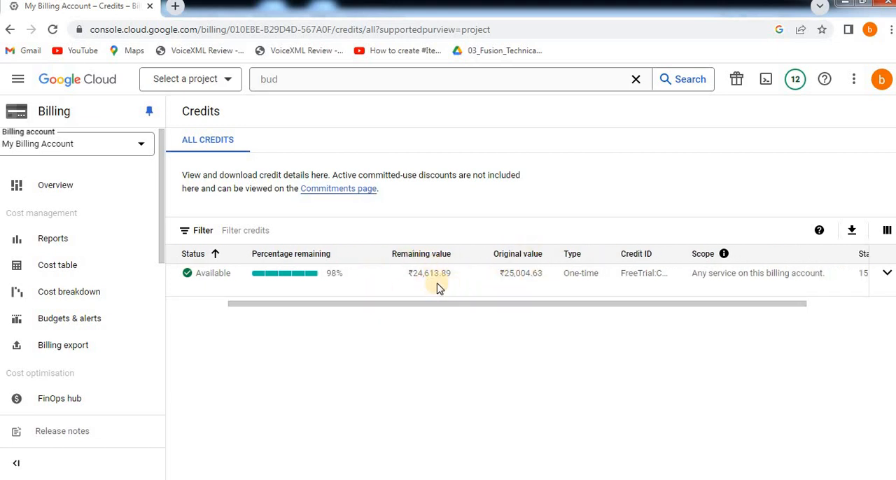
# Return from the credits list to the billing account Overview and examine the health checks, free trial credit and trial days remaining.
pyautogui.moveTo(464, 305); pyautogui.dragTo(393, 302)
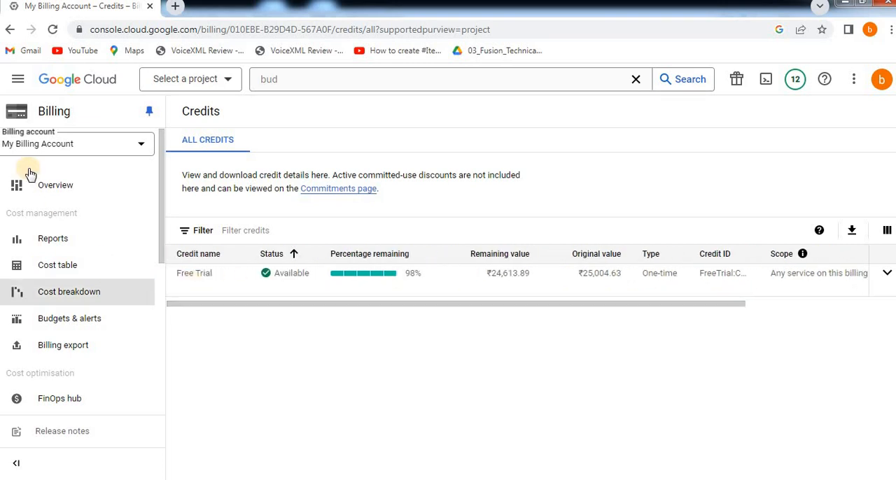
pyautogui.click(61, 190)
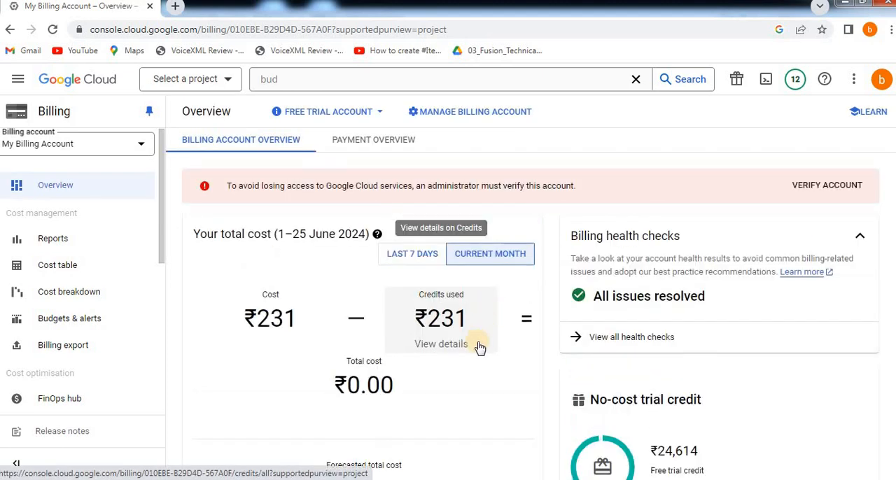
pyautogui.scroll(-1, 480, 348)
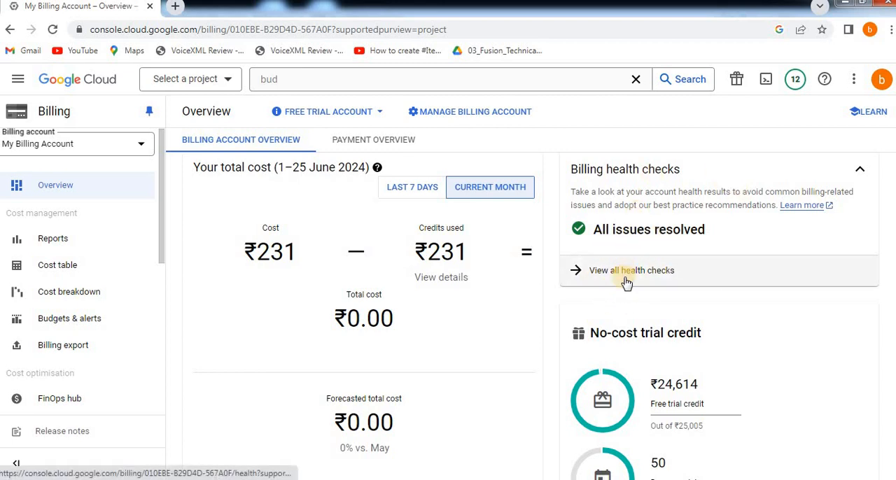
pyautogui.scroll(-2, 627, 287)
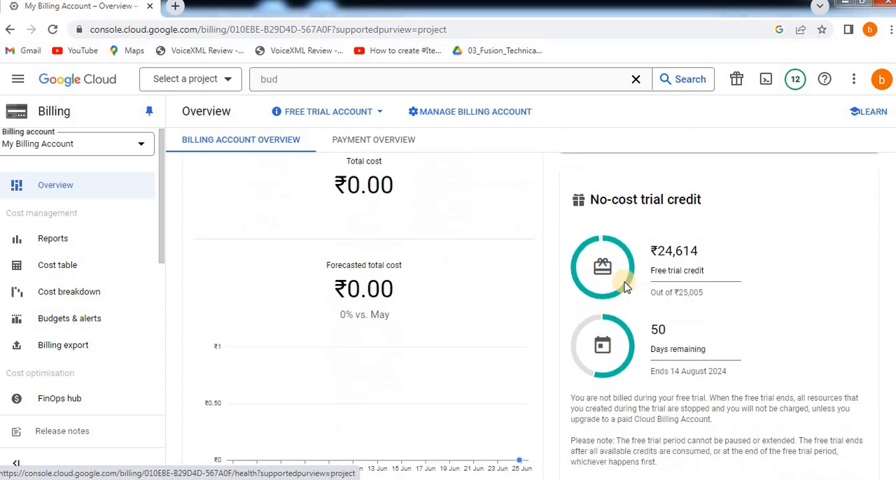
pyautogui.scroll(-1, 627, 287)
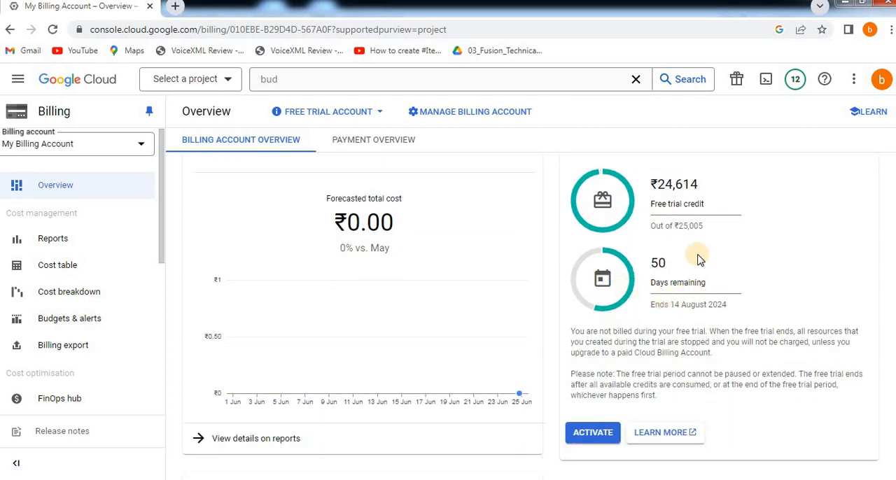
# Examine the Top projects and Top services charts for June 2023 to June 2024 in the billing account overview.
pyautogui.scroll(-3, 553, 312)
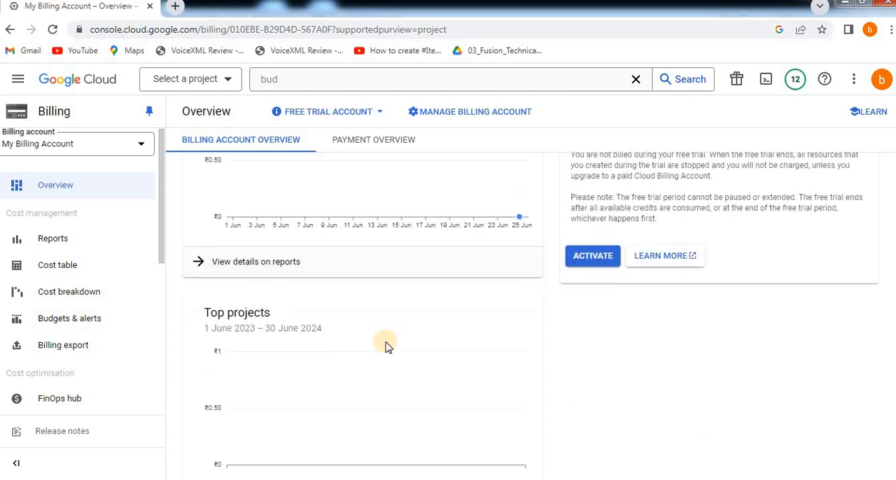
pyautogui.scroll(-1, 385, 347)
pyautogui.scroll(4, 386, 346)
pyautogui.scroll(-8, 386, 347)
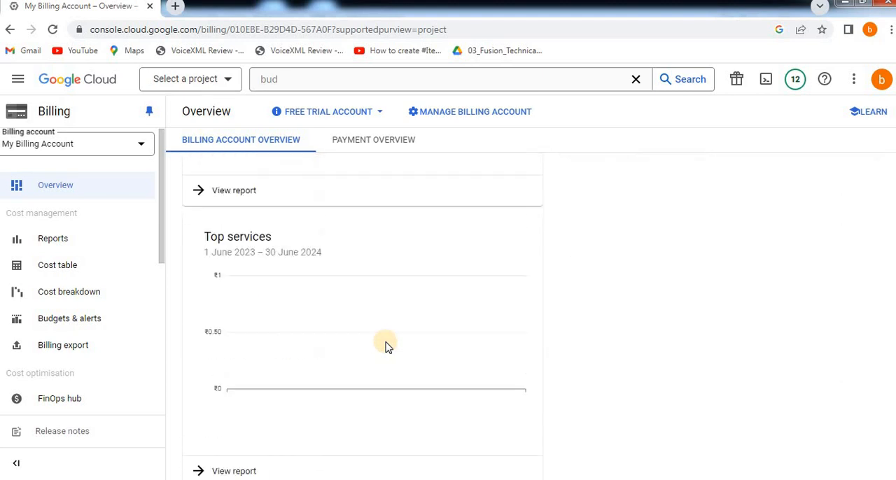
pyautogui.scroll(-1, 385, 347)
pyautogui.scroll(10, 388, 346)
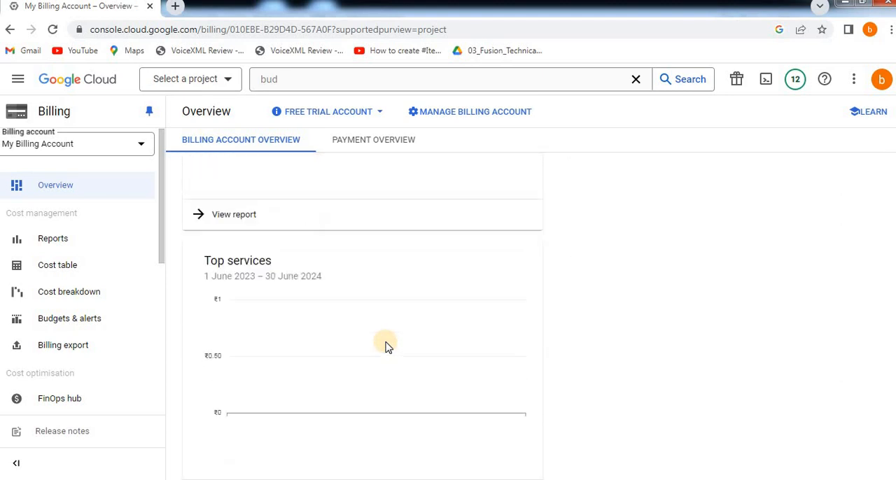
pyautogui.scroll(3, 387, 347)
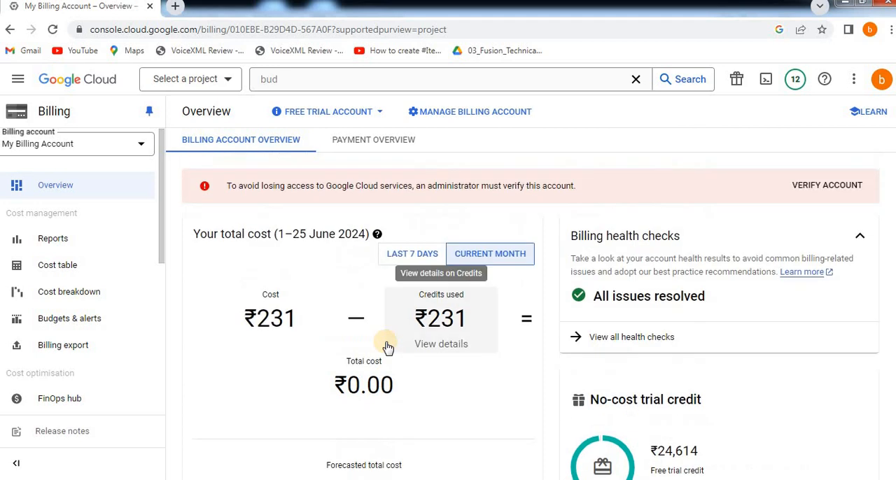
# Open the payment overview of the billing account and switch back to the billing account overview.
pyautogui.click(391, 141)
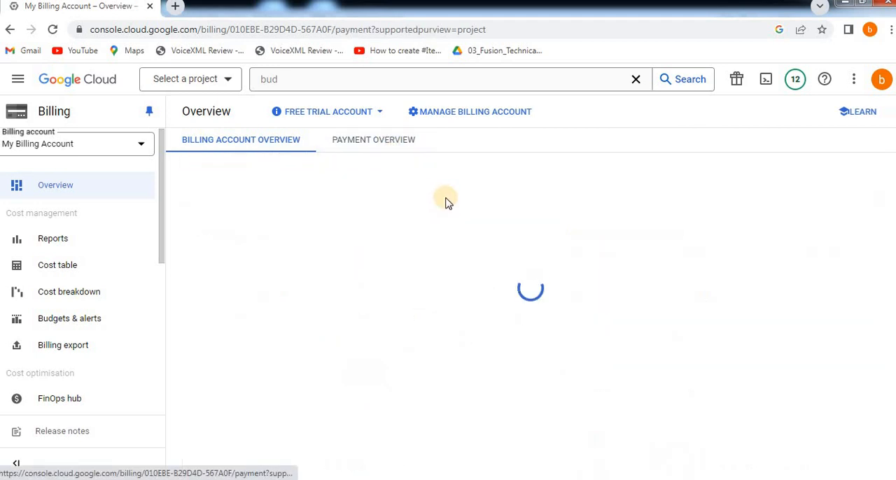
pyautogui.click(254, 140)
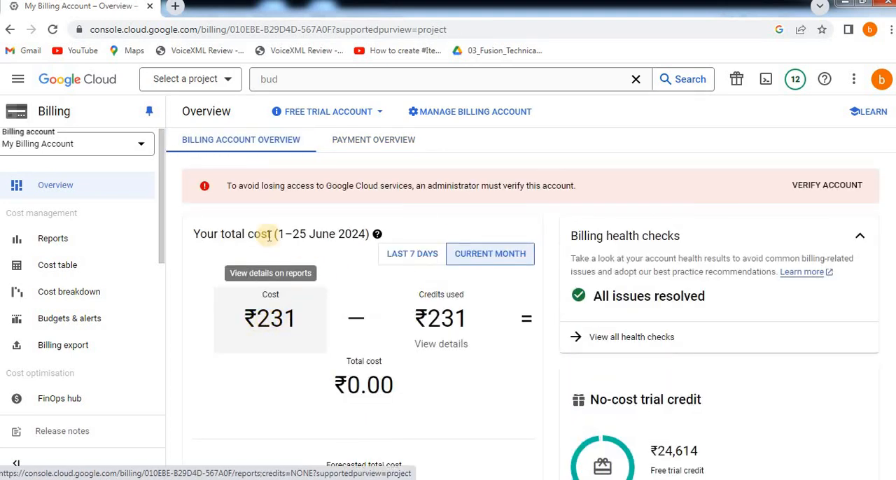
# Open the billing Reports, advance the guided tour to the tip on exploring costs and dismiss the tour.
pyautogui.click(98, 239)
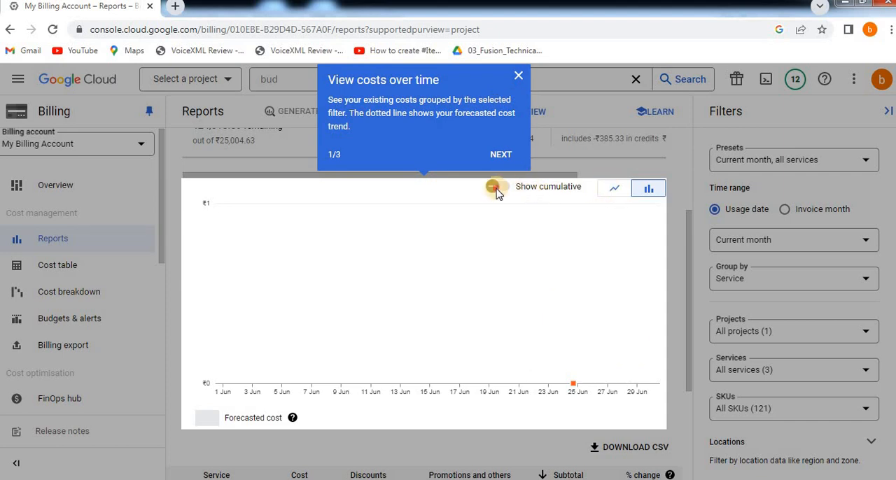
pyautogui.click(506, 155)
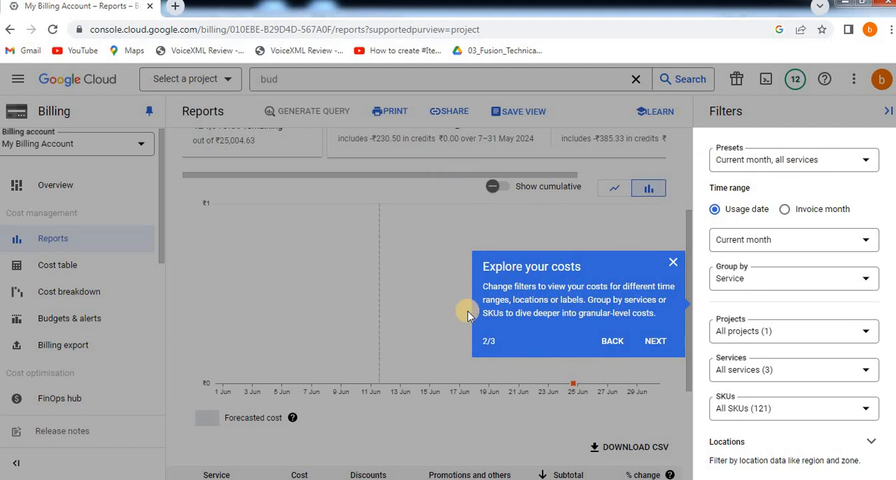
pyautogui.click(678, 261)
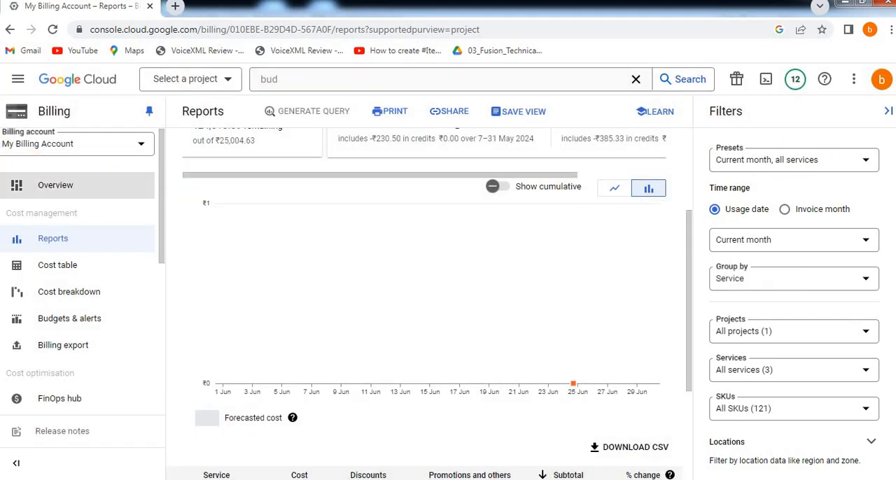
# Go back from the Reports to the billing account Overview.
pyautogui.click(87, 189)
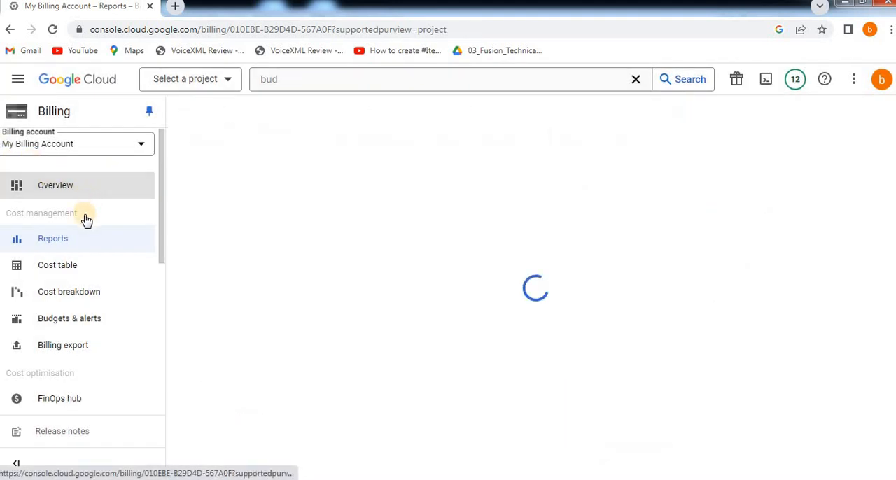